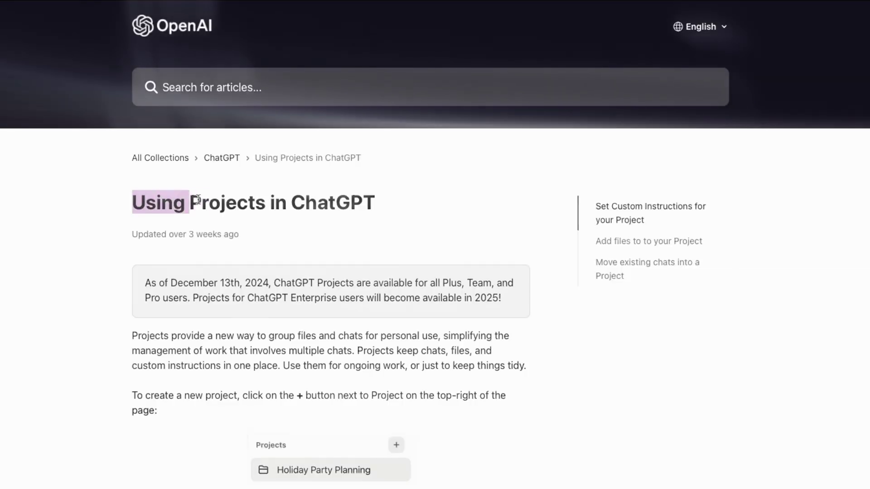
{"action": "left_click_drag", "start_coordinate": [188, 202], "coordinate": [307, 202]}
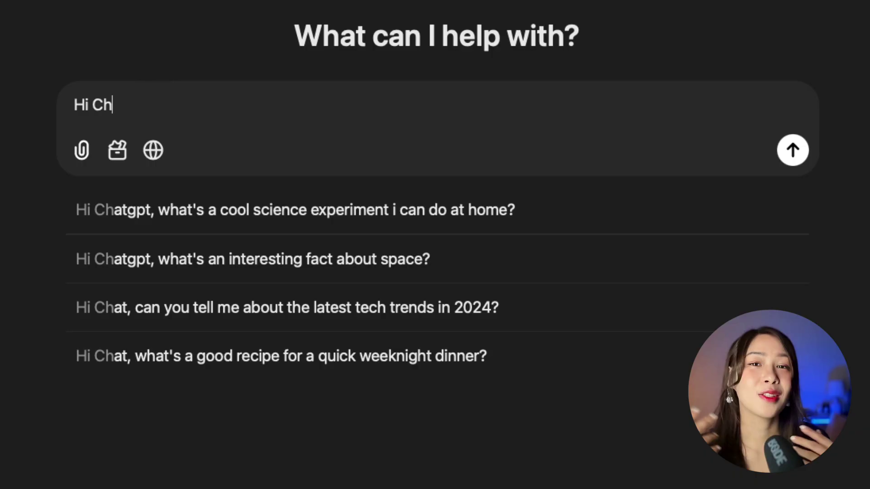
Send the chat message "Hi ChatGPT how are you?"
{"action": "type", "text": "atGPT "}
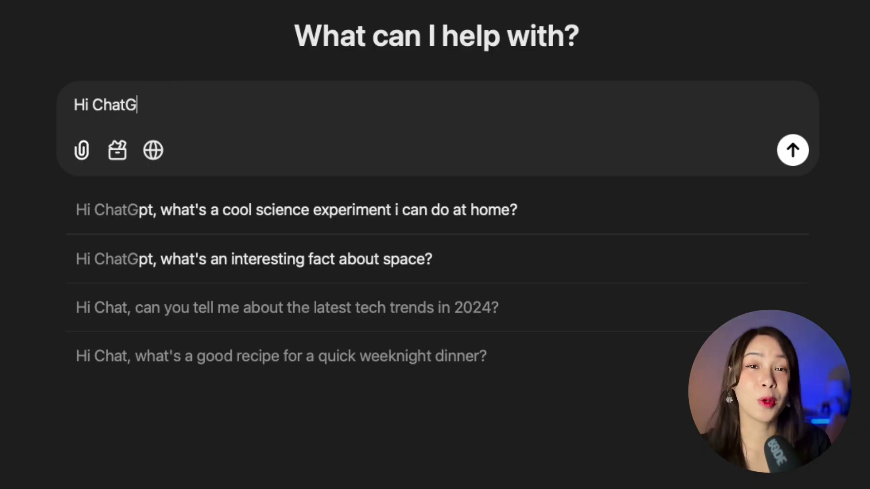
{"action": "type", "text": "how are you?"}
{"action": "key", "text": "Return"}
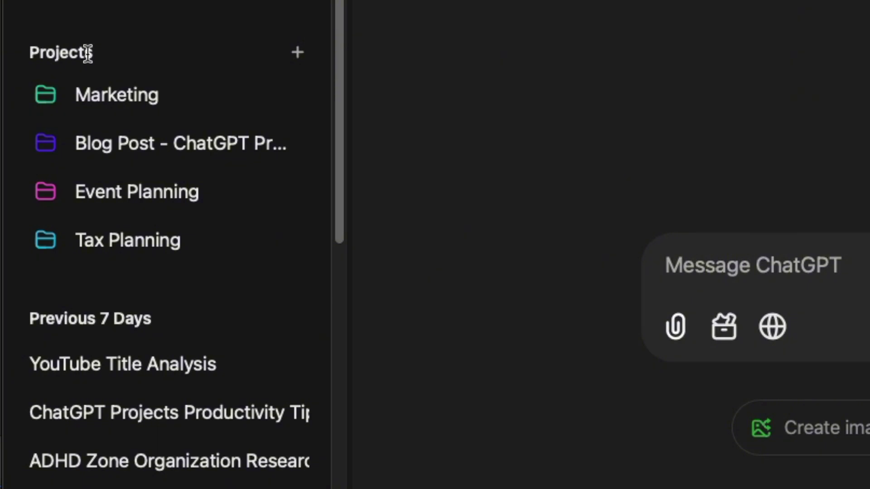
Create a project named "New Project"
{"action": "left_click", "coordinate": [299, 60]}
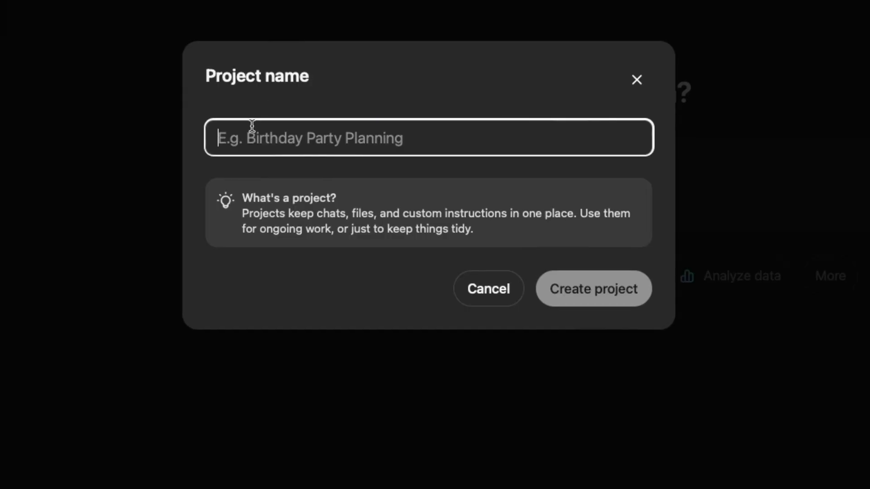
{"action": "type", "text": "New Project"}
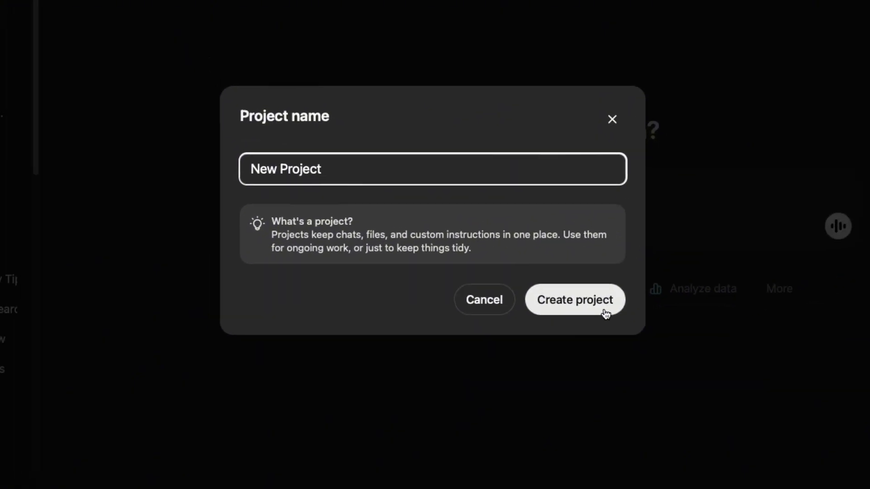
{"action": "left_click", "coordinate": [605, 312]}
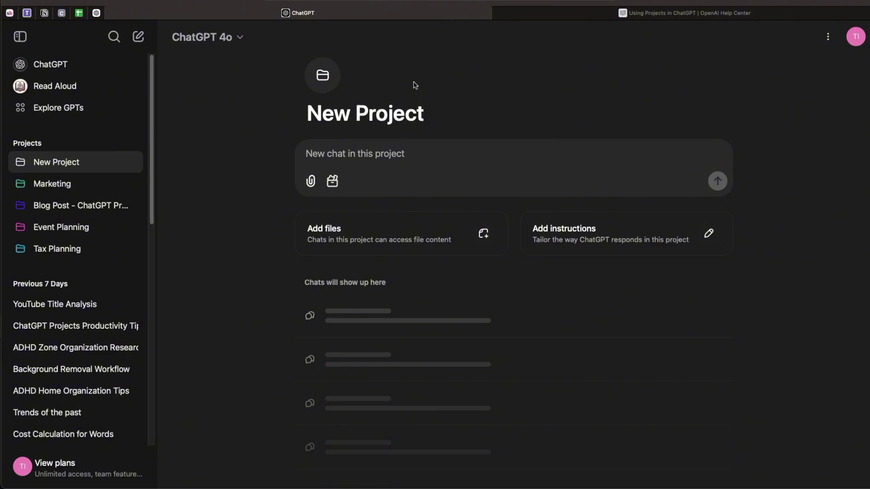
Try red, orange and amber as the folder icon colour of New Project
{"action": "left_click", "coordinate": [335, 77]}
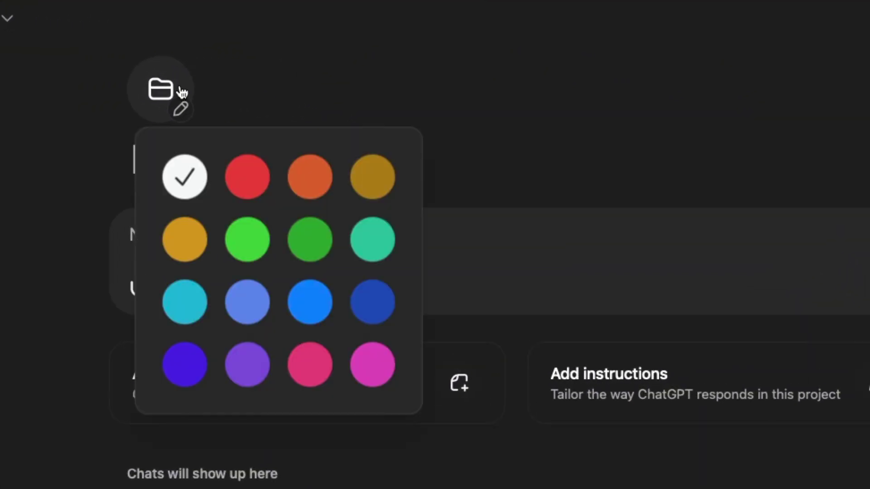
{"action": "left_click", "coordinate": [256, 183]}
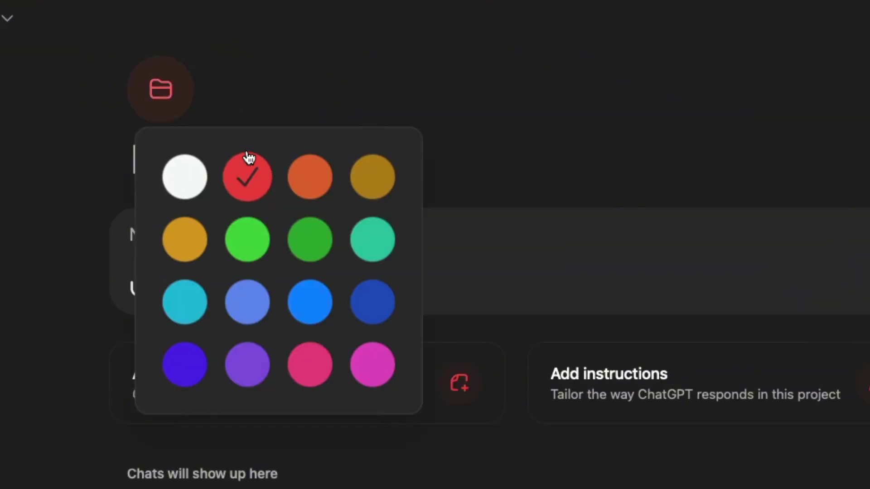
{"action": "left_click", "coordinate": [328, 173]}
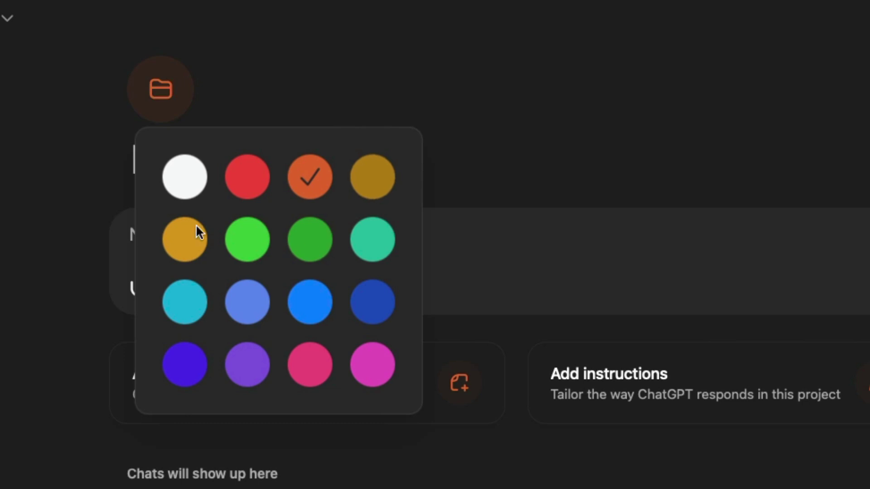
{"action": "left_click", "coordinate": [186, 243]}
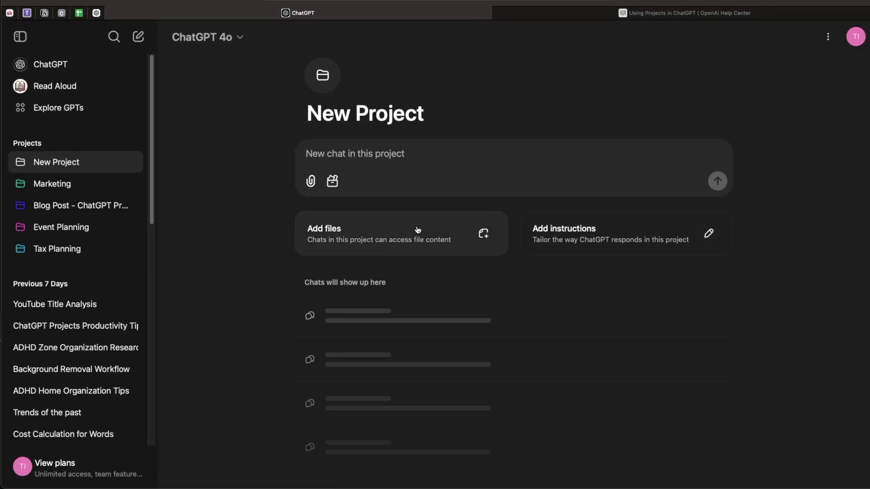
Open the project's custom instructions and enter "Act like a marketing director"
{"action": "left_click", "coordinate": [590, 243]}
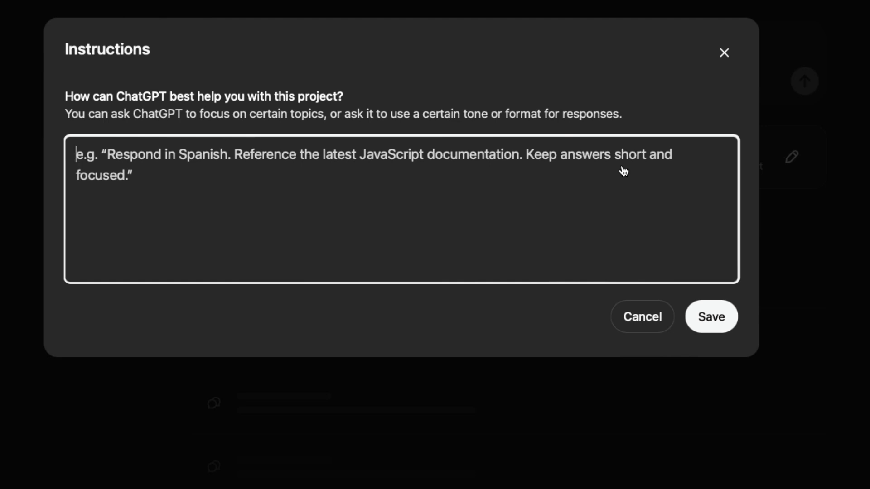
{"action": "type", "text": "Act li"}
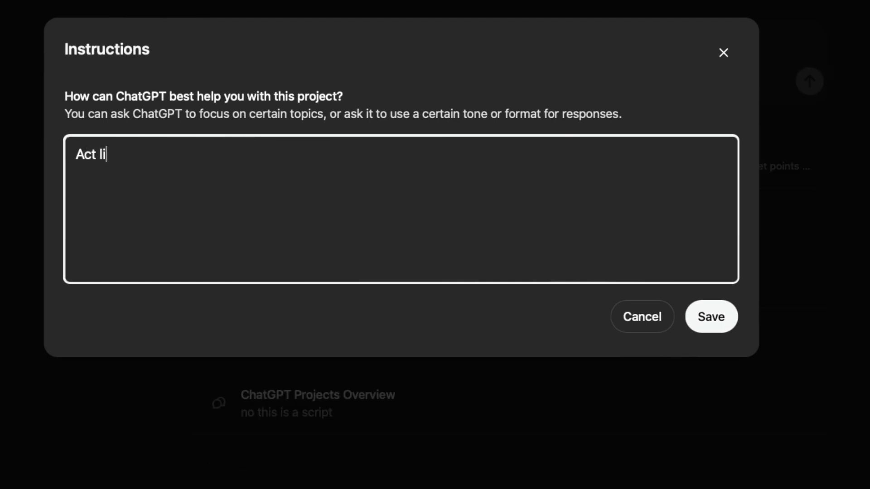
{"action": "type", "text": "ke a marketing director"}
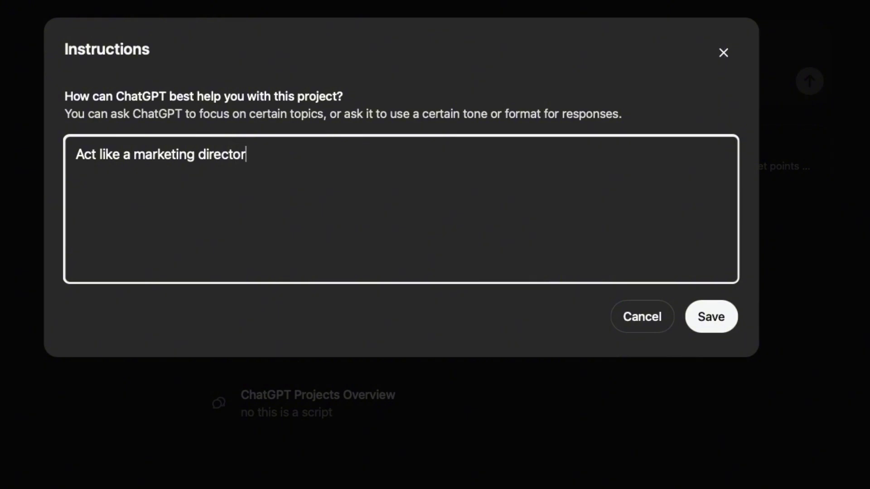
Replace the project instructions with "Play a CTO role for our company"
{"action": "triple_click", "coordinate": [485, 165]}
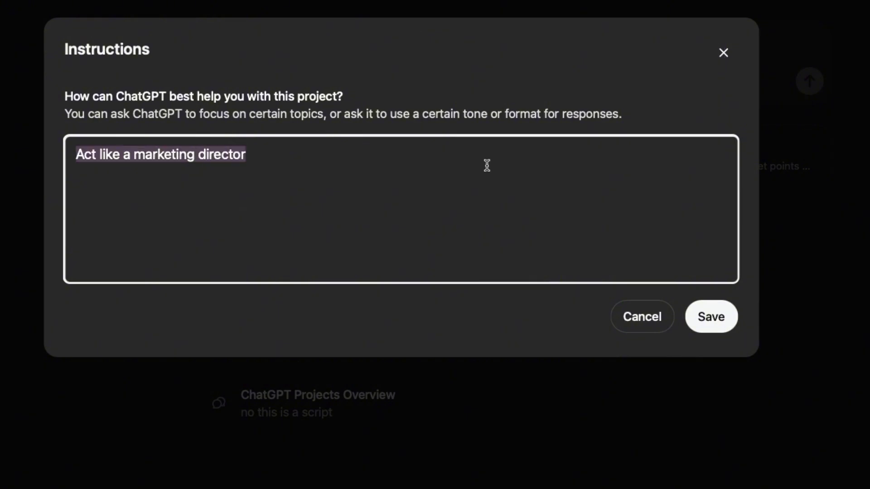
{"action": "key", "text": "BackSpace"}
{"action": "type", "text": "Play a "}
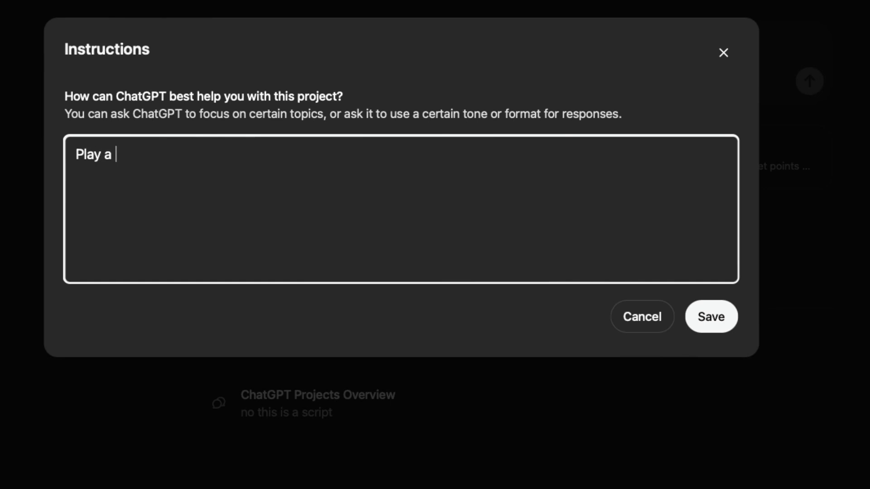
{"action": "type", "text": "CTO role for our company"}
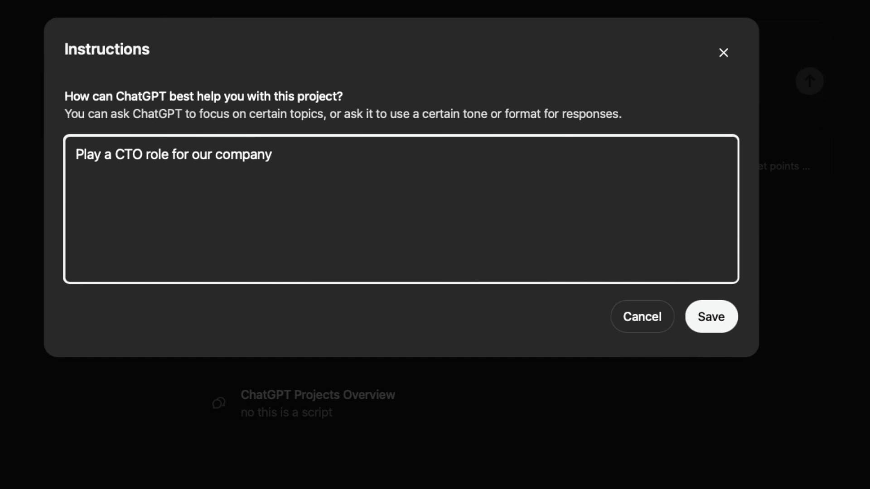
Replace the project instructions with "Respond in a friendly tone and engaging"
{"action": "key", "text": "super+BackSpace"}
{"action": "type", "text": "Respo"}
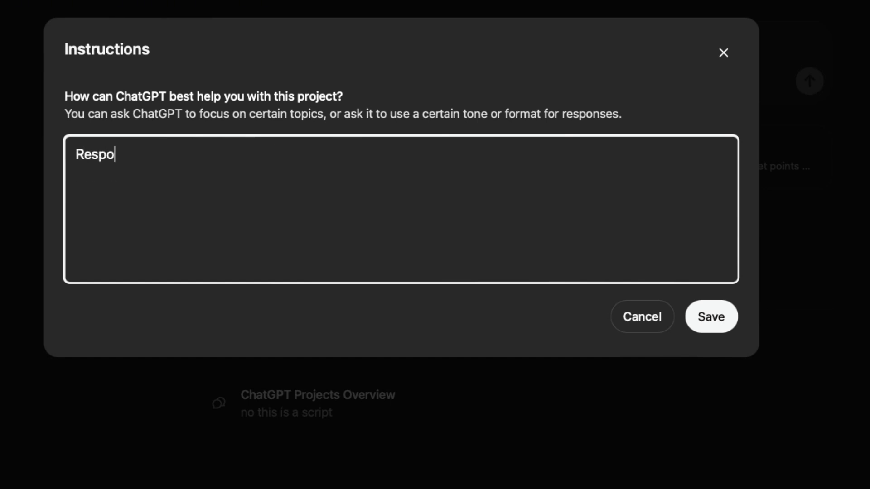
{"action": "type", "text": "nd in a friendly tone and en"}
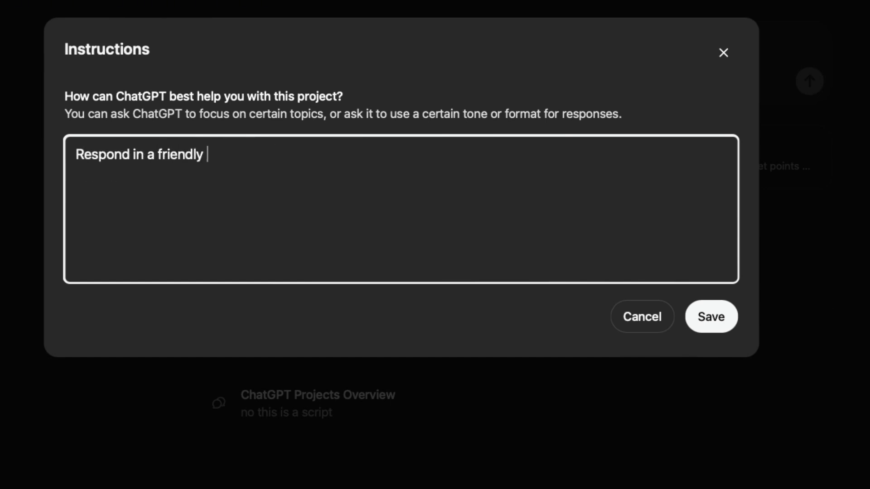
{"action": "type", "text": "gaging"}
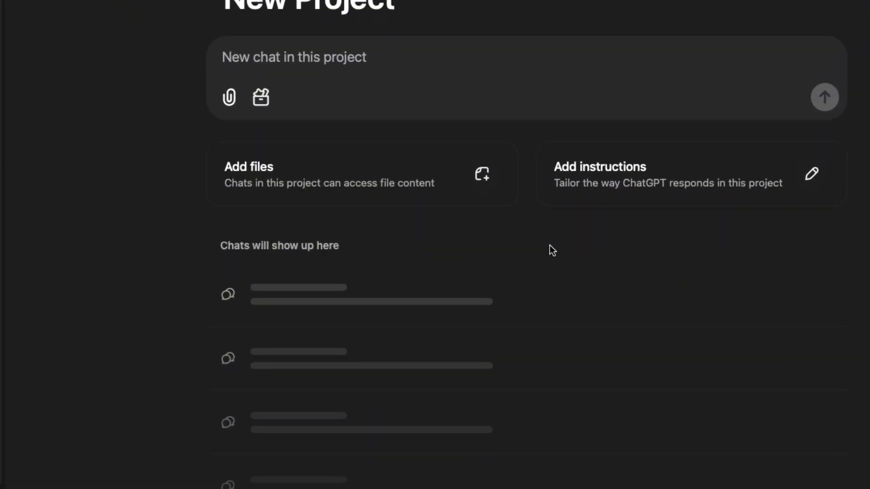
Add Marketing Plan for a New Fitness App.docx, Brand Guidelines Company Presentation.pdf and Brand Goals.png to New Project's files
{"action": "left_click", "coordinate": [468, 178]}
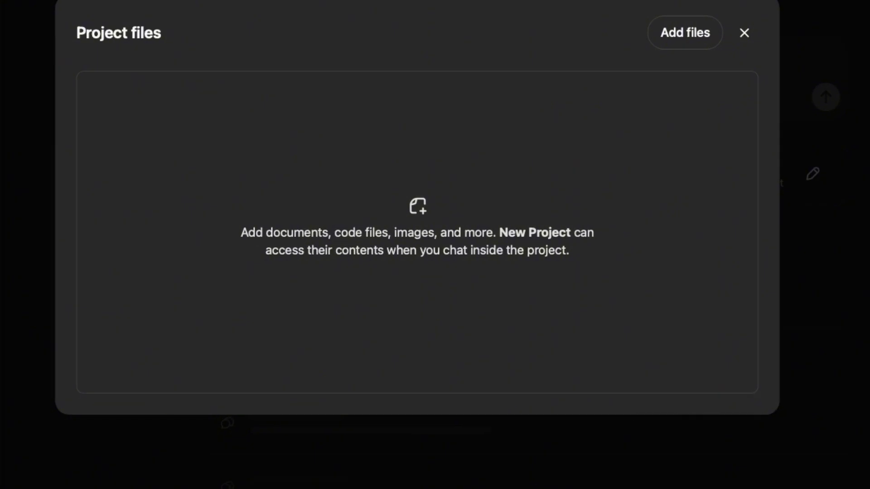
{"action": "left_click_drag", "start_coordinate": [869, 181], "coordinate": [529, 140]}
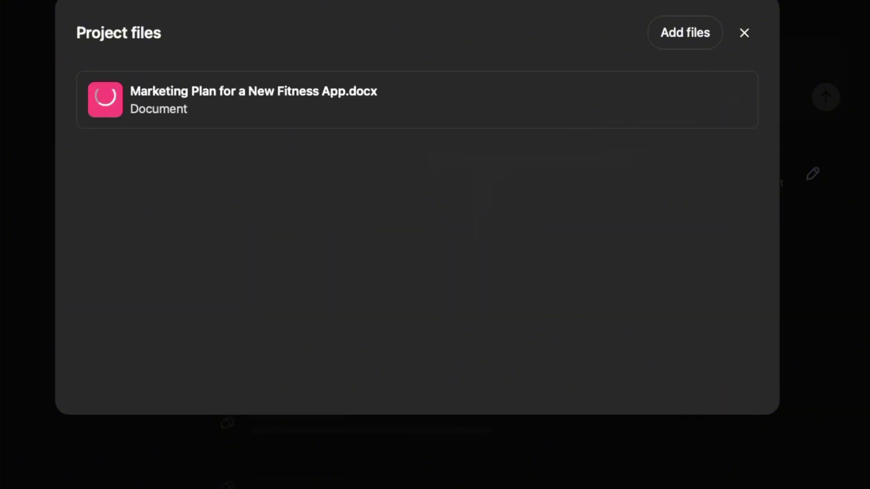
{"action": "left_click_drag", "start_coordinate": [869, 150], "coordinate": [394, 149]}
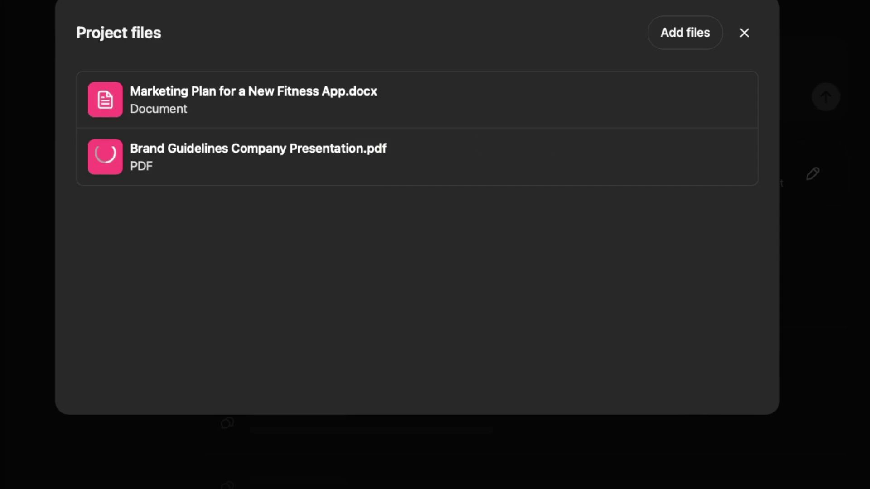
{"action": "left_click_drag", "start_coordinate": [869, 204], "coordinate": [258, 202]}
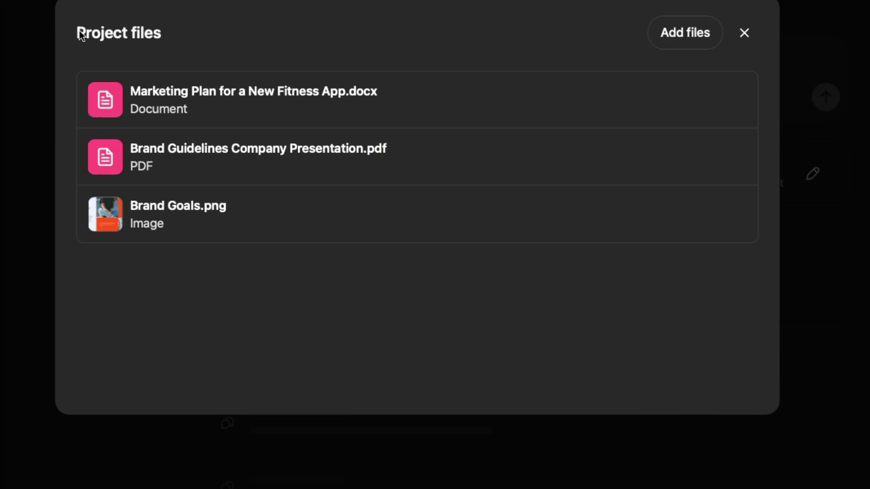
{"action": "left_click", "coordinate": [744, 36]}
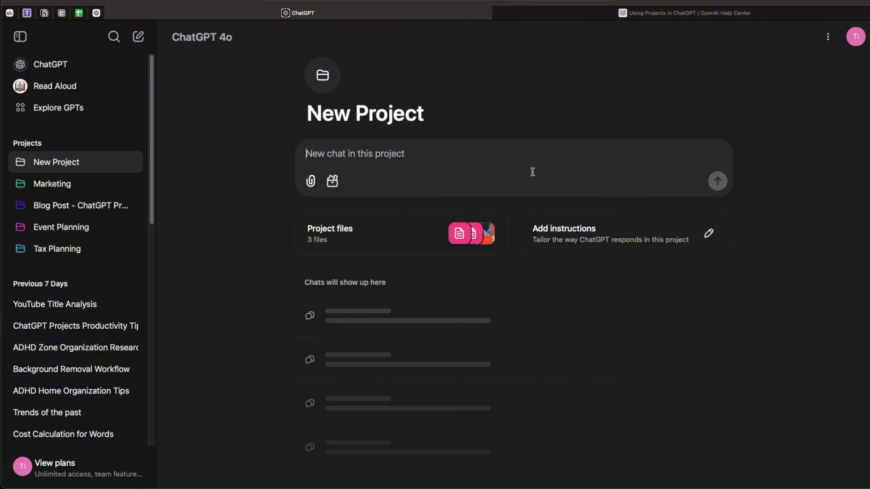
Ask "what are our brand goals?" in a new chat inside New Project
{"action": "type", "text": "what are our brand goals?"}
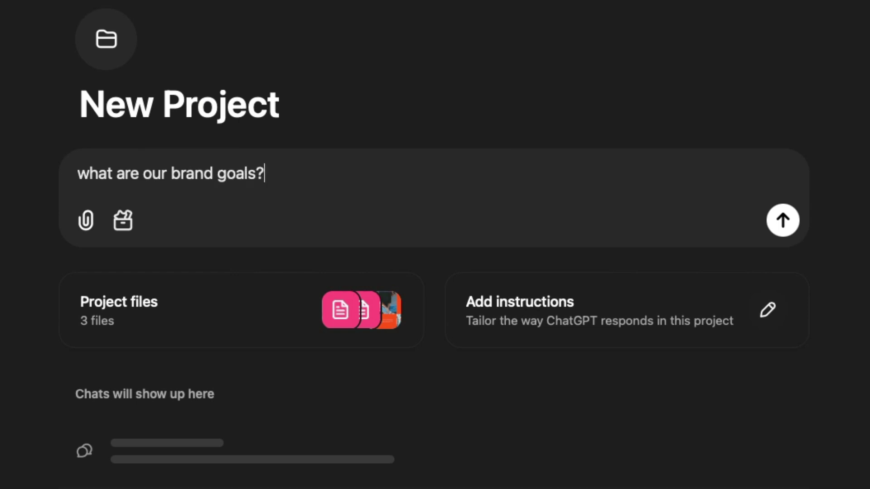
{"action": "key", "text": "Return"}
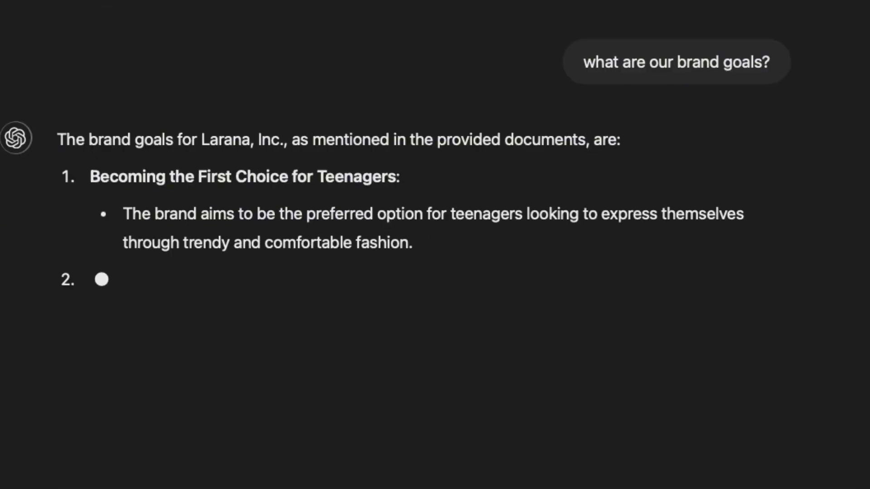
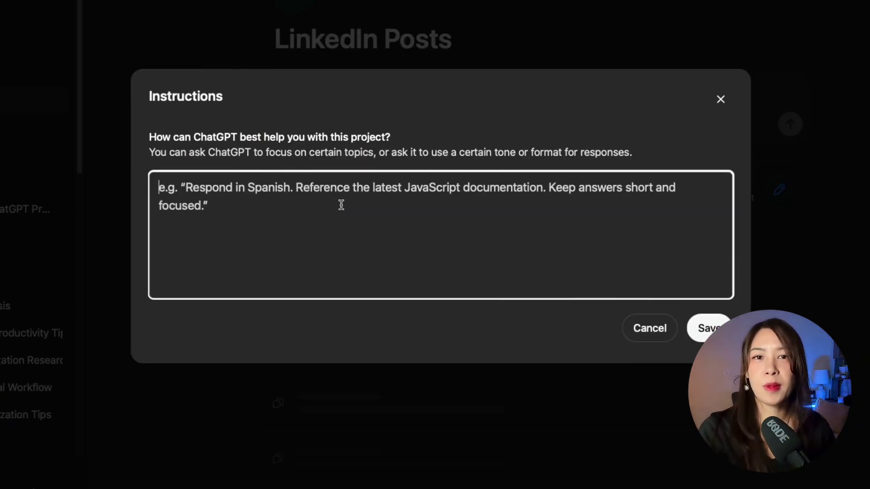
Save "break text into easy to read format" as the LinkedIn Posts project's custom instructions
{"action": "type", "text": "break text into ea"}
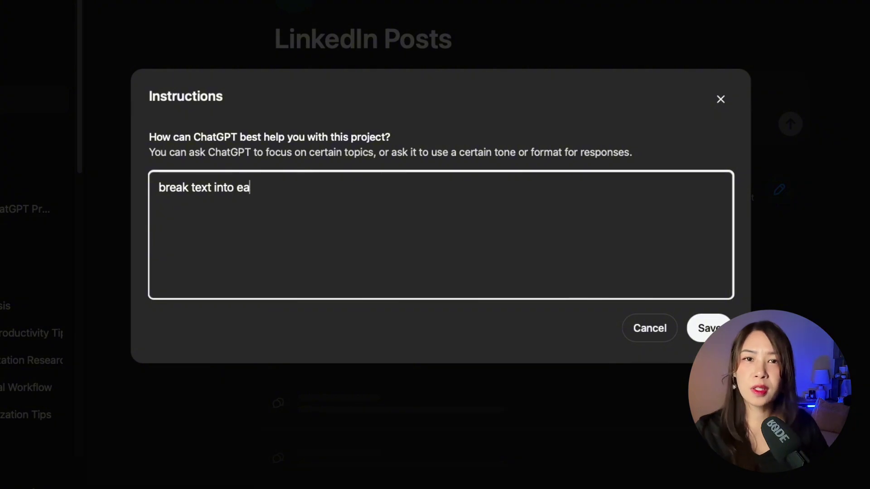
{"action": "type", "text": "sy to read format"}
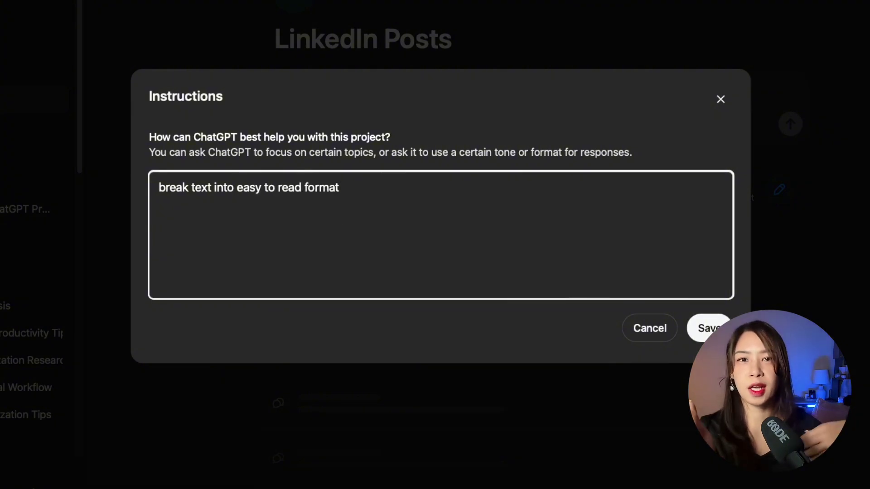
{"action": "left_click", "coordinate": [706, 328]}
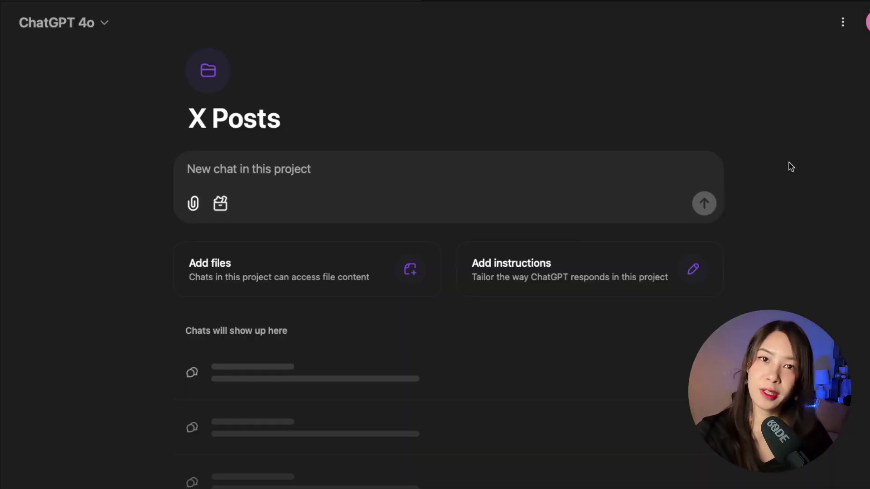
Add Best X Tweets.docx and X Tweets Instructions.docx to the X Posts project's files
{"action": "left_click", "coordinate": [325, 278]}
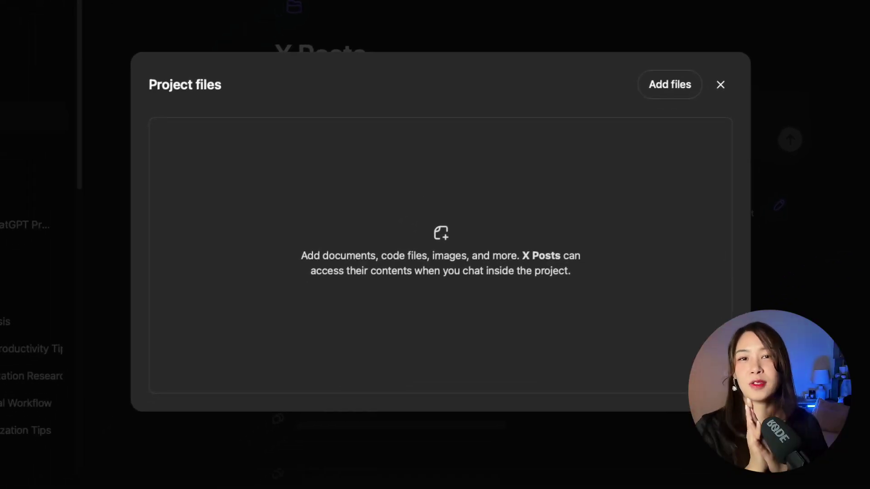
{"action": "left_click_drag", "start_coordinate": [487, 211], "coordinate": [442, 222]}
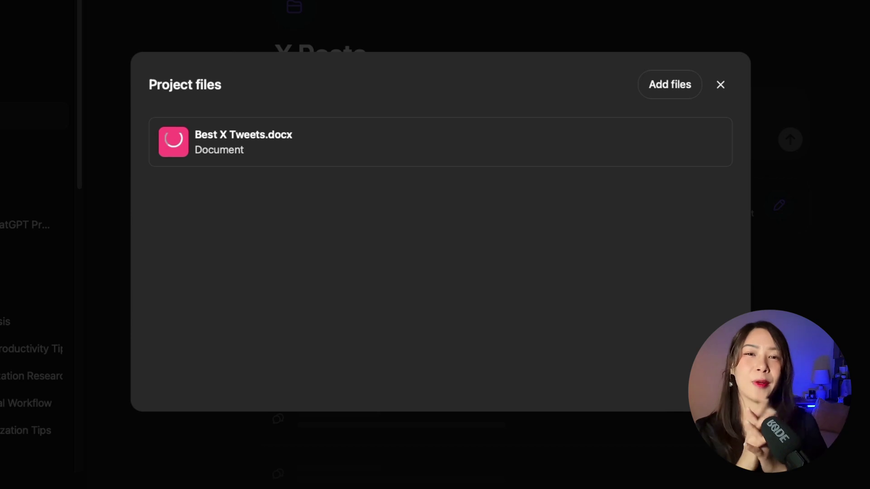
{"action": "left_click_drag", "start_coordinate": [499, 172], "coordinate": [304, 234]}
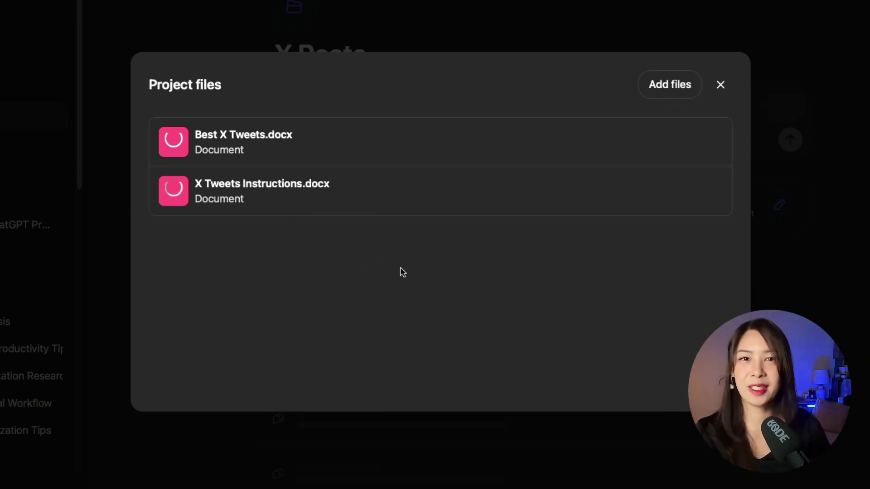
{"action": "left_click", "coordinate": [721, 86]}
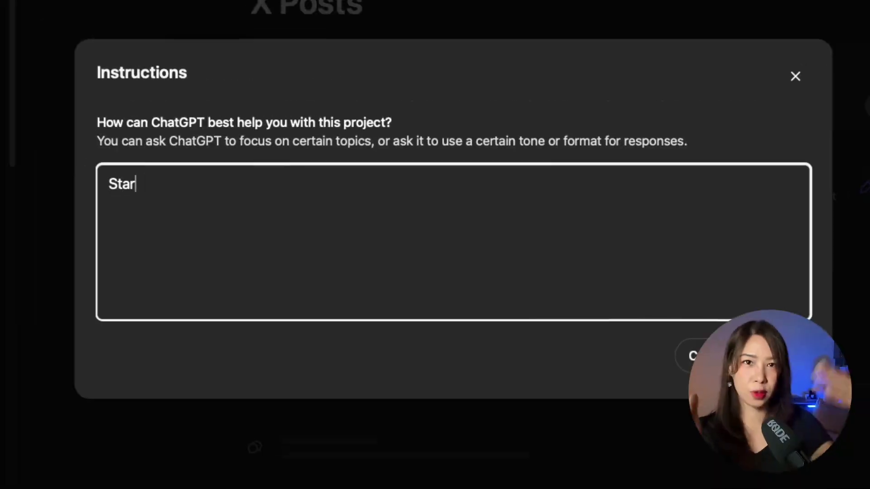
Enter "Start with a hook to get people reading the next line." as the X Posts project's custom instructions
{"action": "type", "text": "t with a hook to get people reading the next line."}
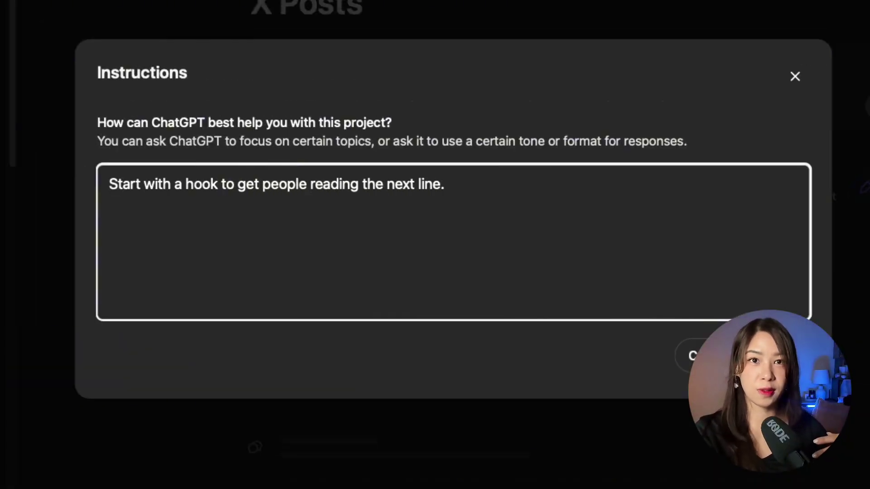
{"action": "left_click", "coordinate": [665, 68]}
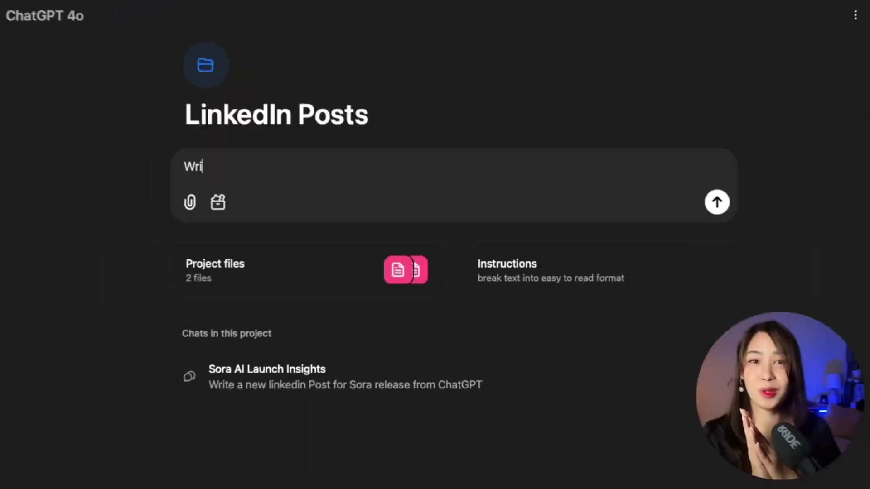
Ask "Write a post for my fitness app launch" in a new chat inside the LinkedIn Posts project
{"action": "type", "text": "te a post for m"}
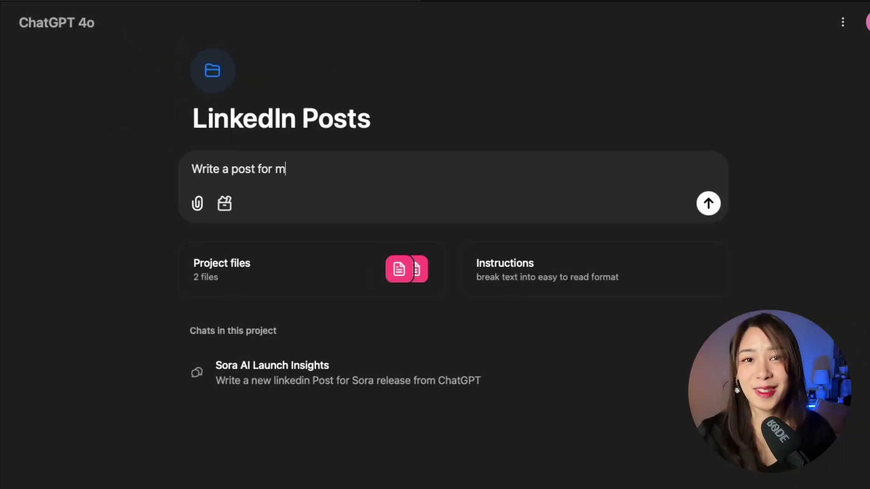
{"action": "type", "text": "y fitness app laun"}
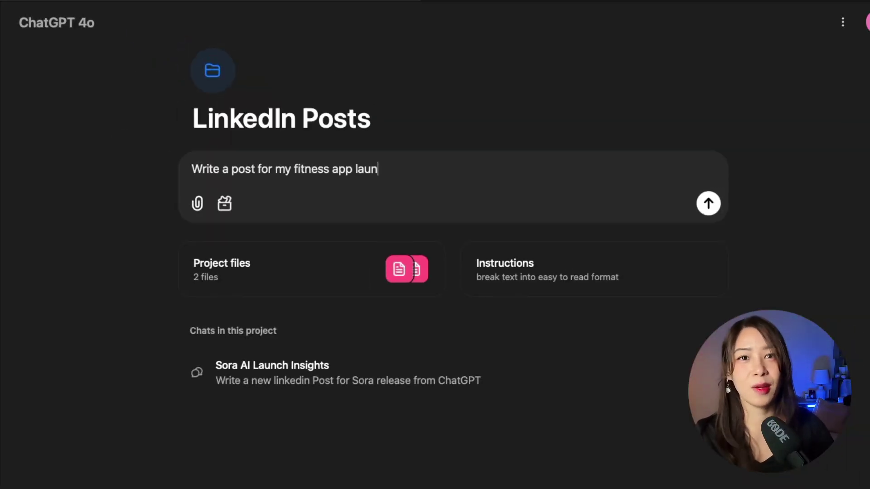
{"action": "type", "text": "ch"}
{"action": "key", "text": "Return"}
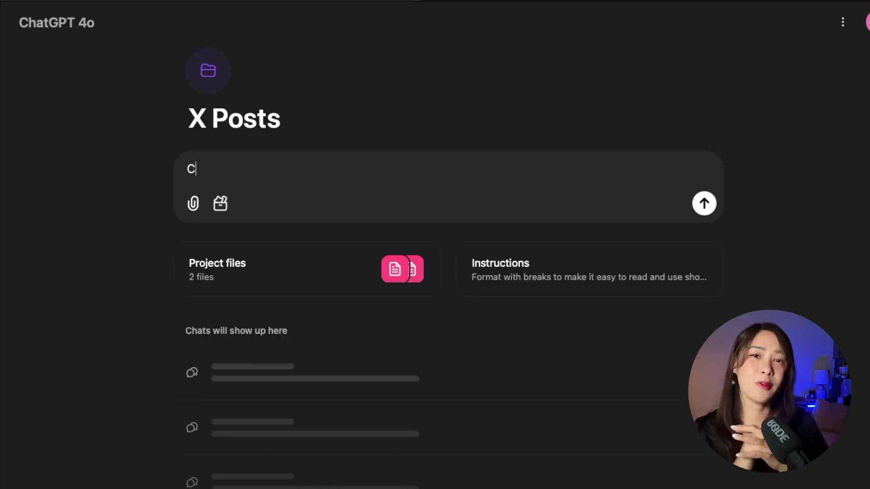
Send "Create a tweet like my best tweet about how I finally quit my 9-5 job - short sentences" in a new X Posts chat
{"action": "type", "text": "reate a "}
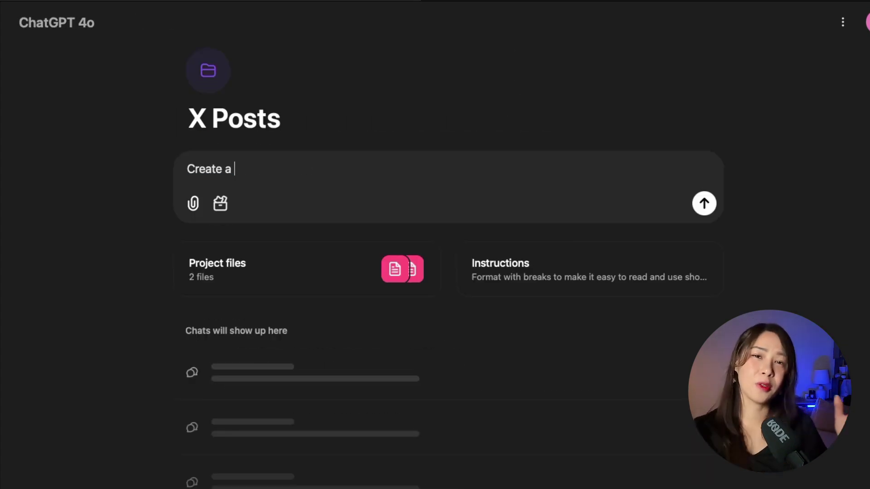
{"action": "type", "text": "tweet like my best tweet about how I "}
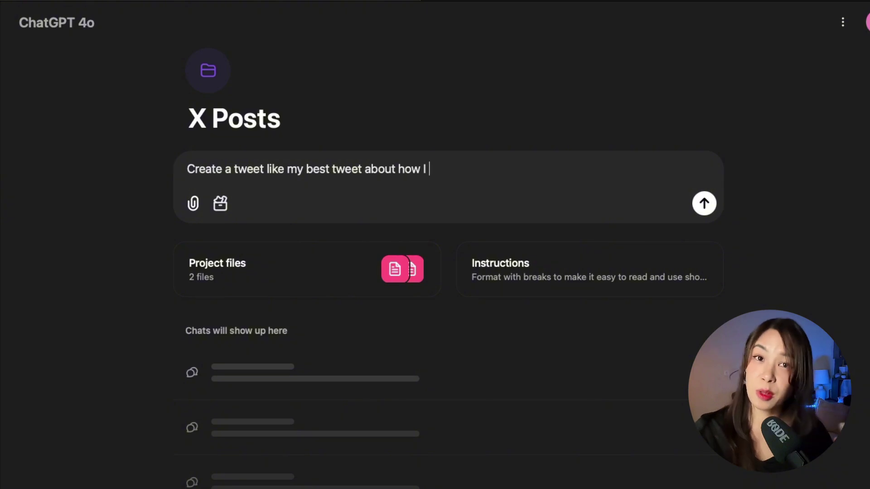
{"action": "type", "text": "finally quit my 9-5 job "}
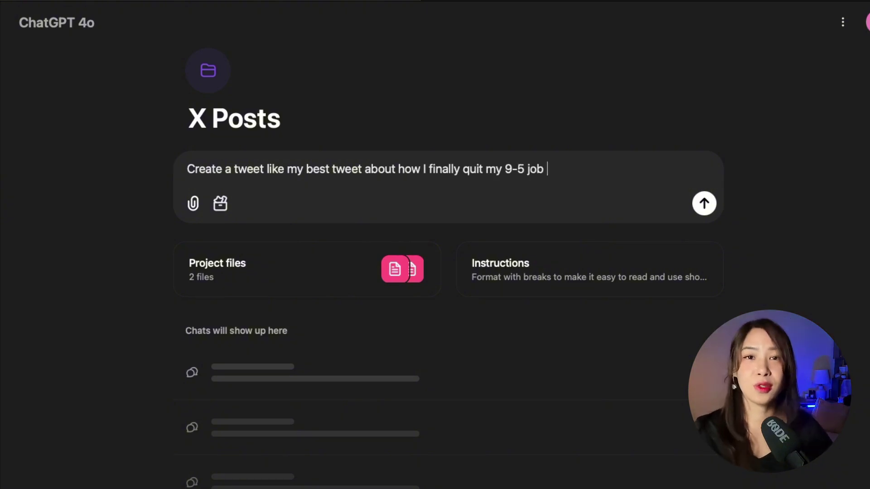
{"action": "type", "text": "- short sentences"}
{"action": "key", "text": "Return"}
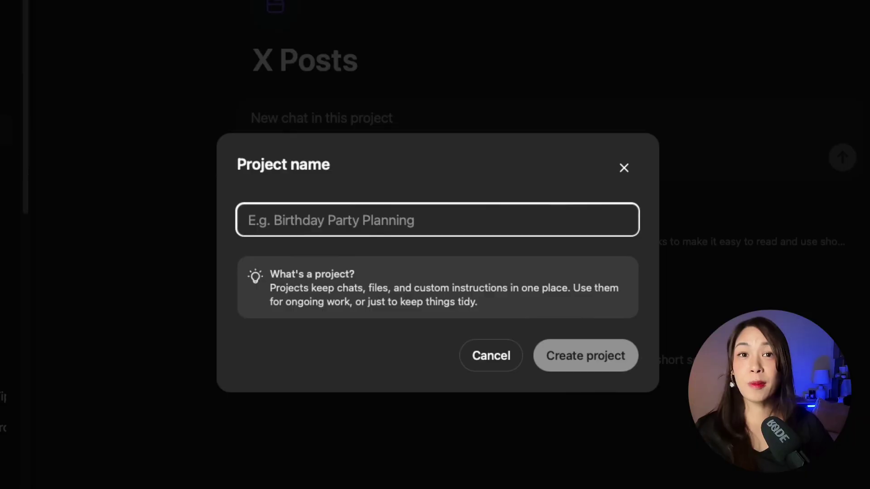
Create a new project named Image Prompts
{"action": "type", "text": "Imag"}
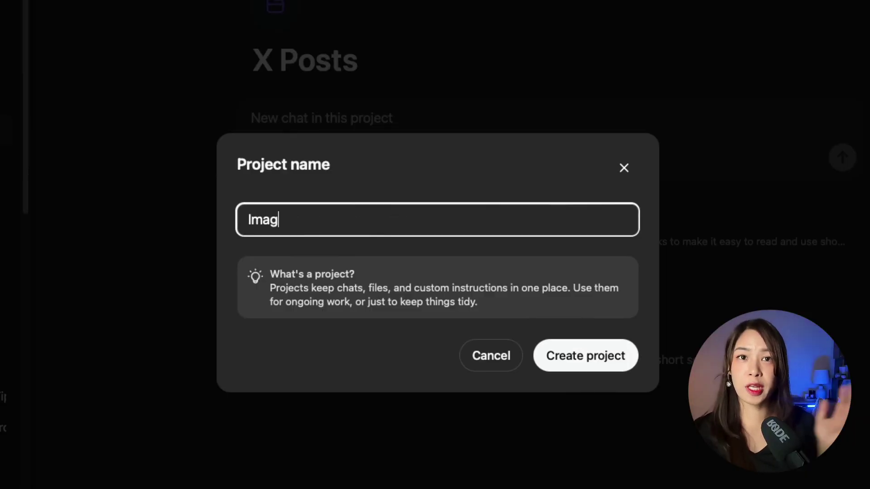
{"action": "type", "text": "e Prompts"}
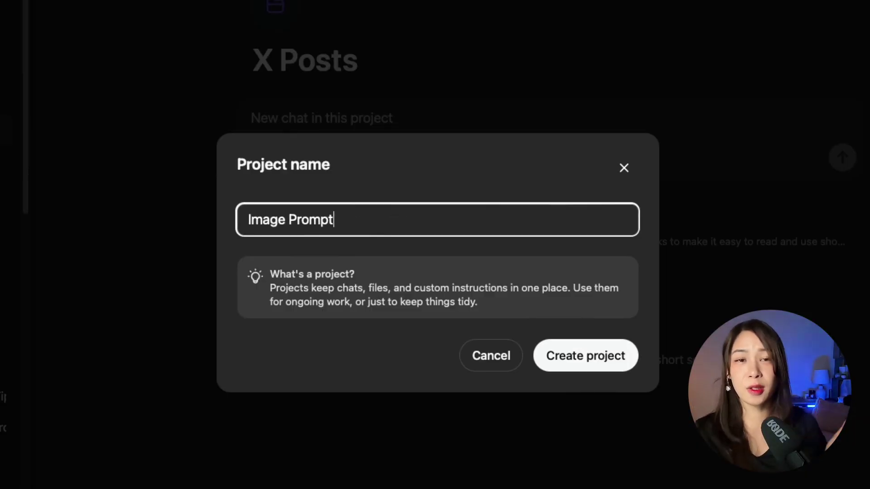
{"action": "left_click", "coordinate": [574, 355]}
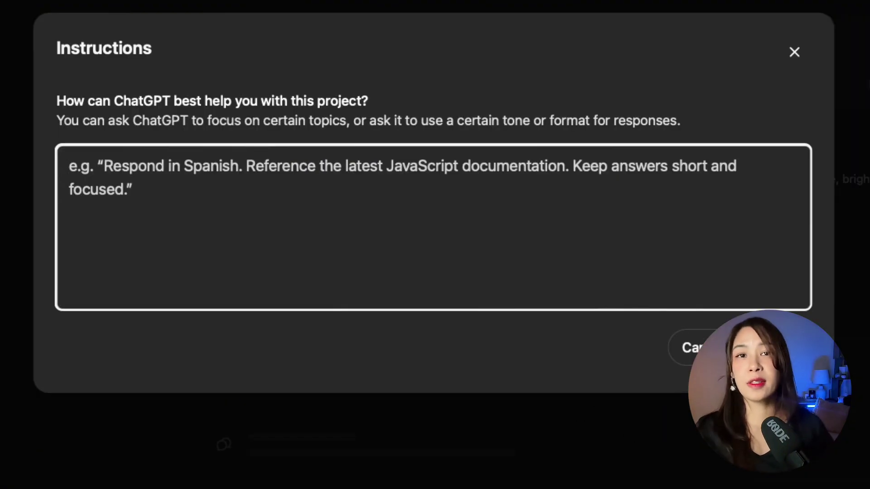
Set Image Prompts' instructions to "Create images with our brand colors: // HEX Navy Blue: #000080 Bright Red: #FF0000 White: #FFFFFF"
{"action": "type", "text": "Create images with our brand color"}
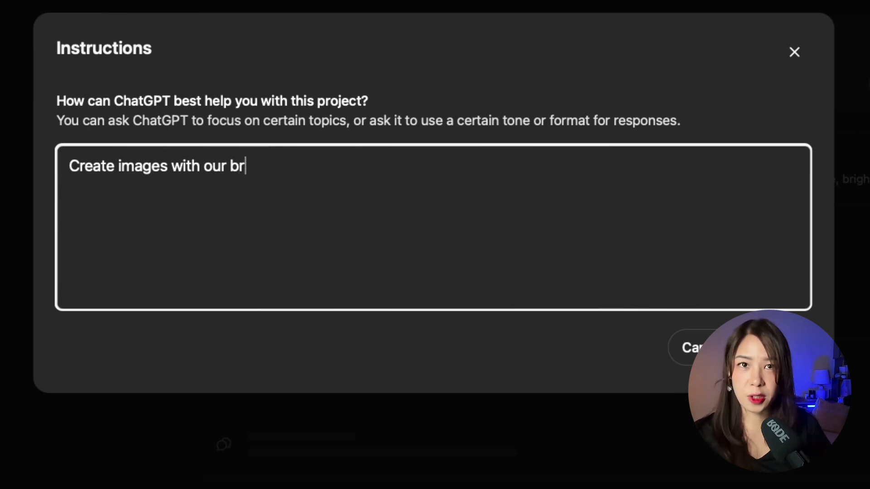
{"action": "type", "text": "s:"}
{"action": "key", "text": "Return"}
{"action": "key", "text": "Return"}
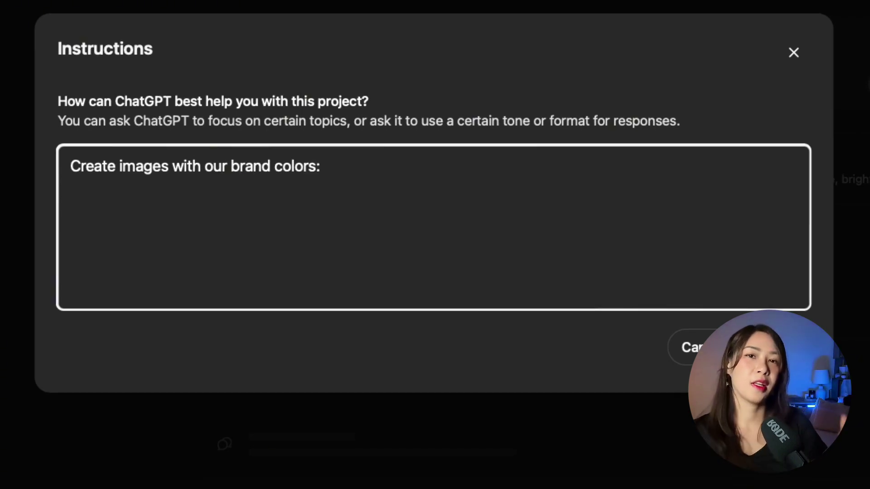
{"action": "type", "text": "// HEX Navy Blue: #000080 Bright Red: #FF0000 White: #FFFFFF"}
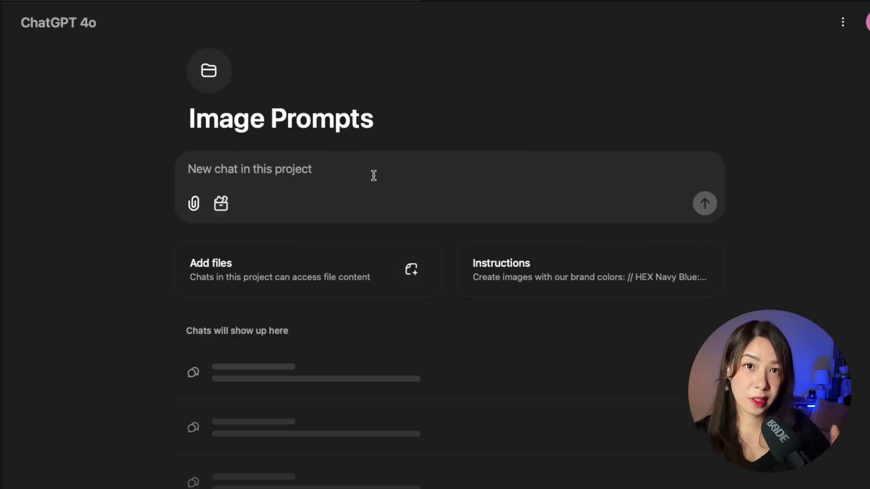
Request a DALL·E picture in the Image Prompts project with the prompt "city view with our brand colors"
{"action": "left_click", "coordinate": [221, 203]}
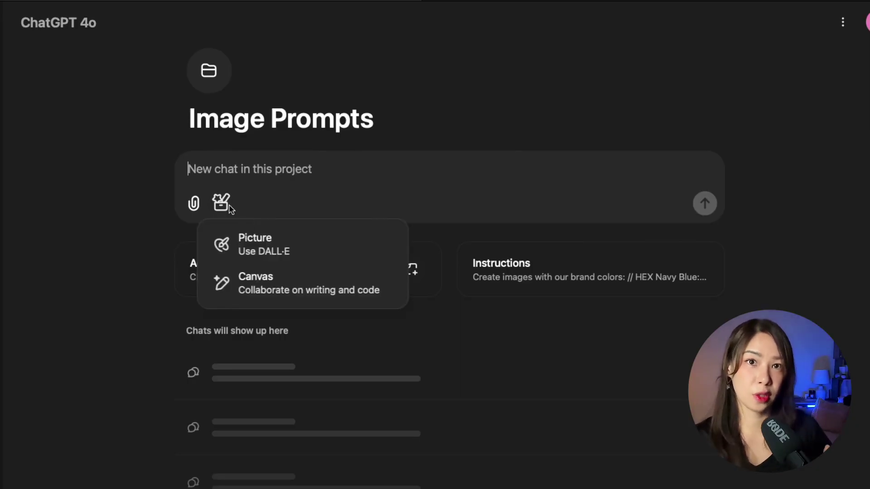
{"action": "left_click", "coordinate": [255, 237]}
{"action": "type", "text": "city view with our brand colors"}
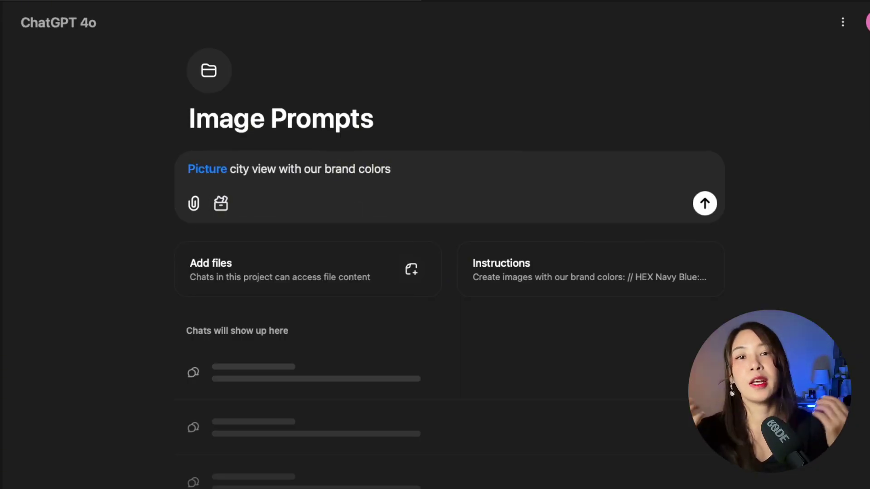
{"action": "key", "text": "Return"}
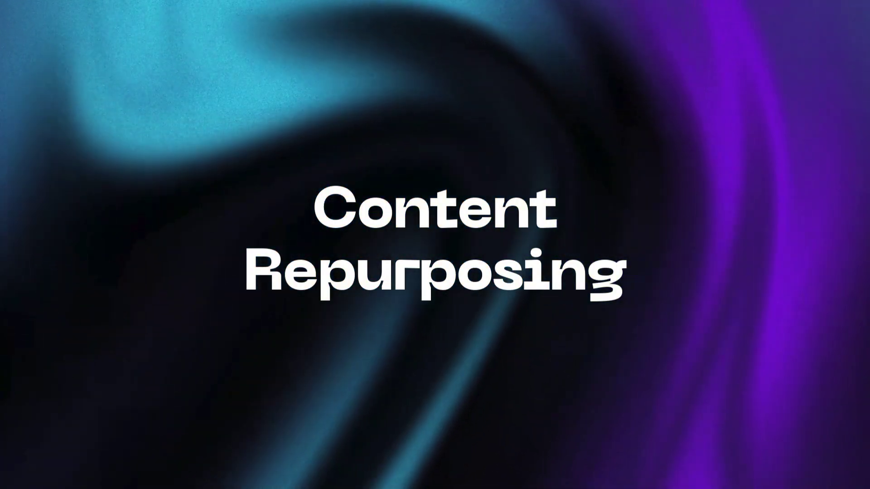
Create a new project named Content Repurposing
{"action": "type", "text": "C"}
{"action": "type", "text": "ontent Re"}
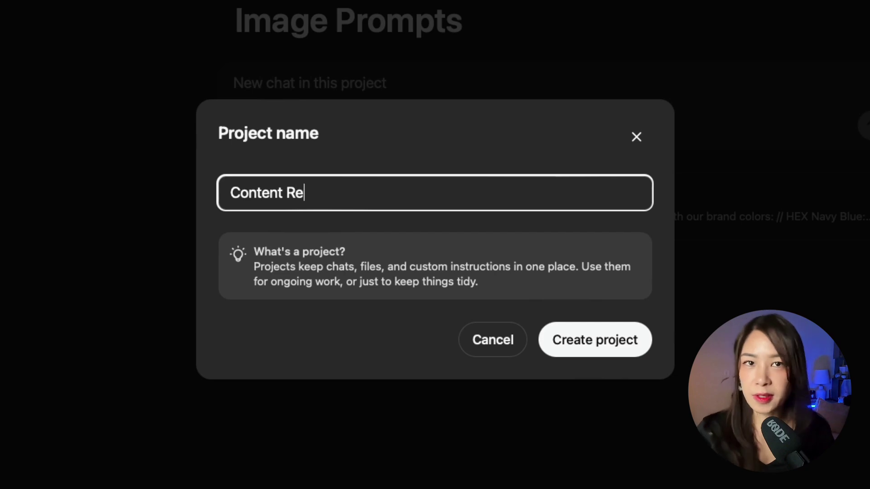
{"action": "type", "text": "purposing"}
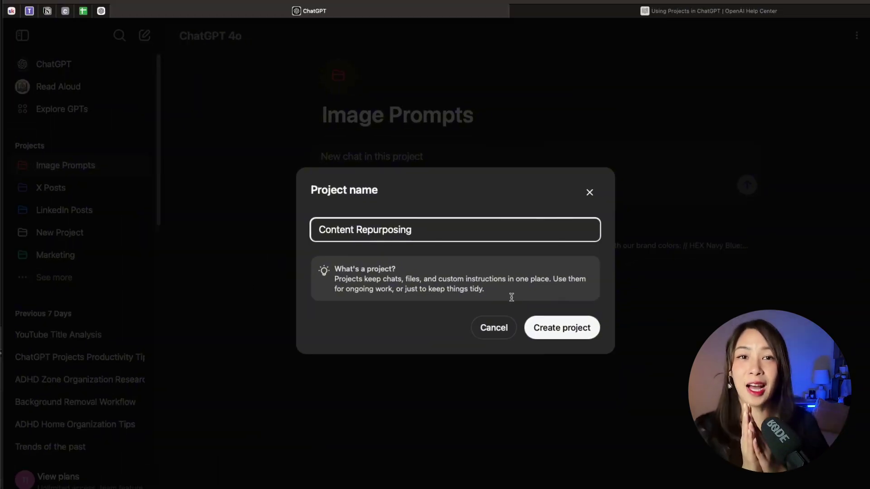
{"action": "left_click", "coordinate": [584, 335]}
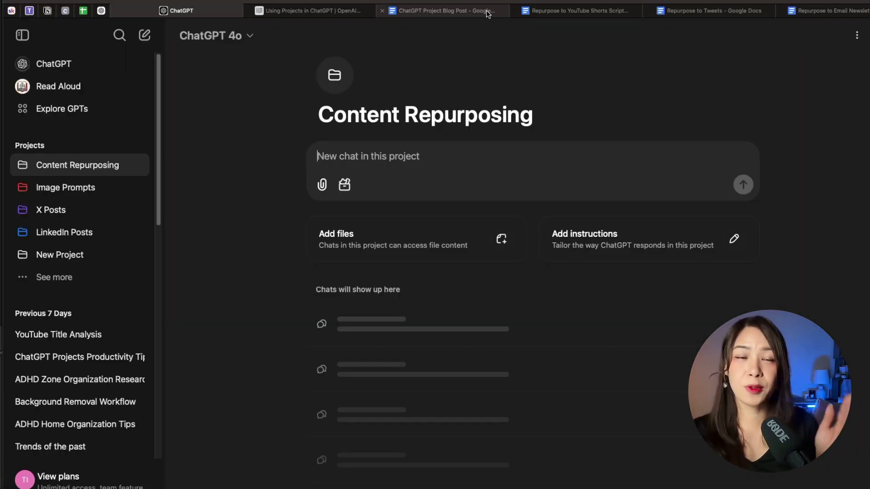
Copy the full text of the ChatGPT Project Blog Post document into the Content Repurposing project's new chat prompt
{"action": "left_click", "coordinate": [442, 10]}
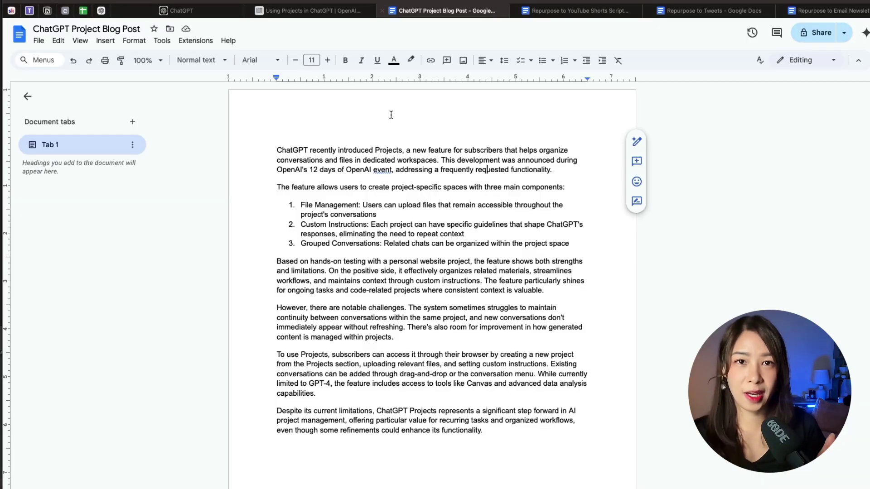
{"action": "left_click_drag", "start_coordinate": [267, 148], "coordinate": [498, 451]}
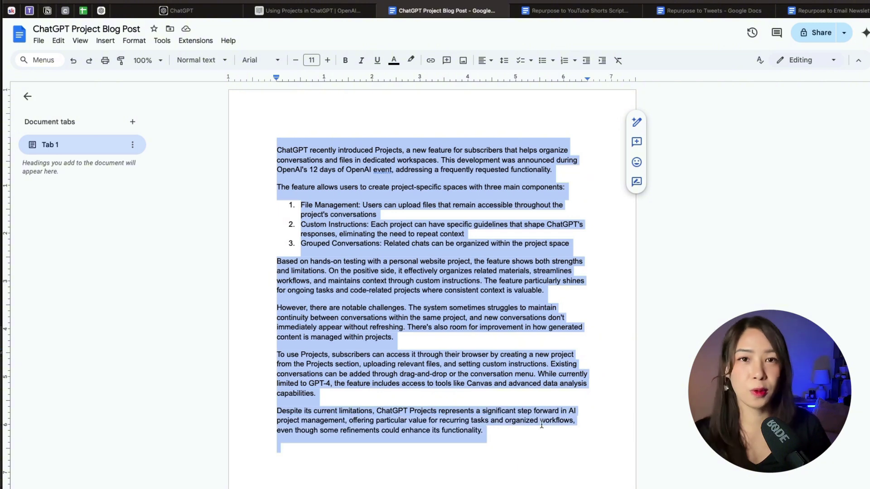
{"action": "key", "text": "ctrl+c"}
{"action": "left_click", "coordinate": [176, 11]}
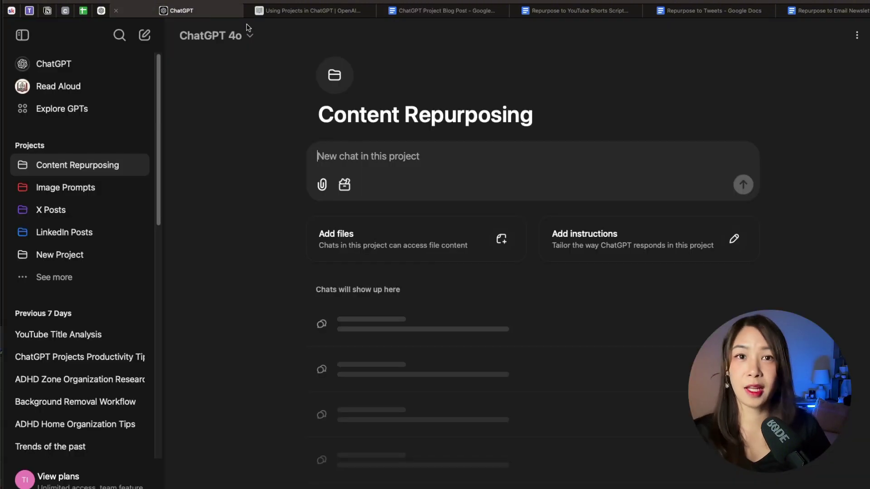
{"action": "left_click", "coordinate": [480, 164]}
{"action": "key", "text": "ctrl+v"}
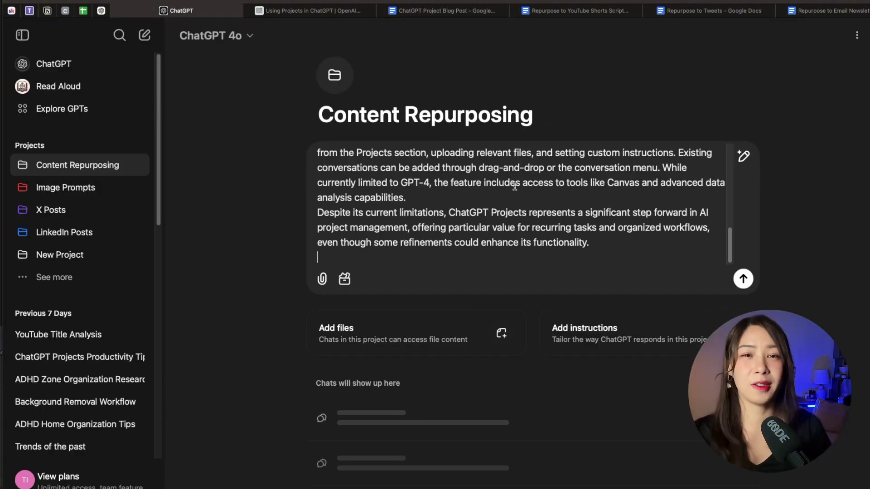
Add the Repurpose to YouTube Shorts Script, Repurpose to Tweets and Repurpose to Email Newsletter documents to the Content Repurposing project's files
{"action": "left_click", "coordinate": [501, 333]}
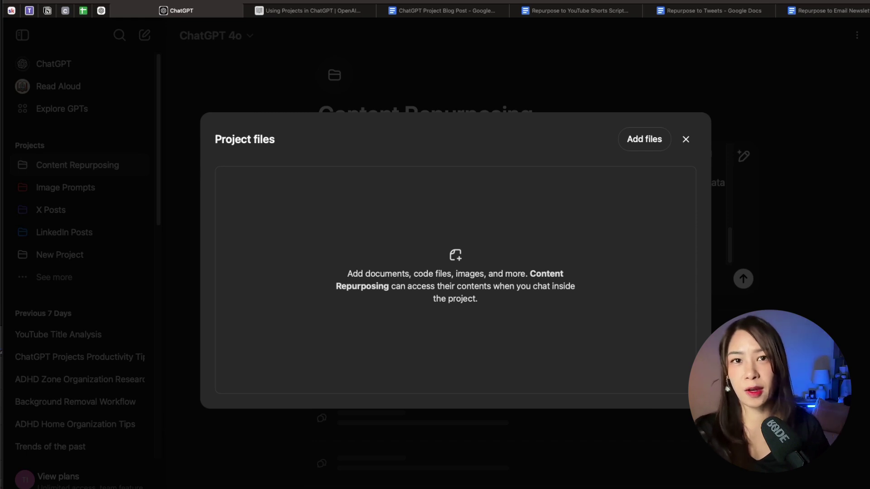
{"action": "left_click_drag", "start_coordinate": [566, 254], "coordinate": [466, 279]}
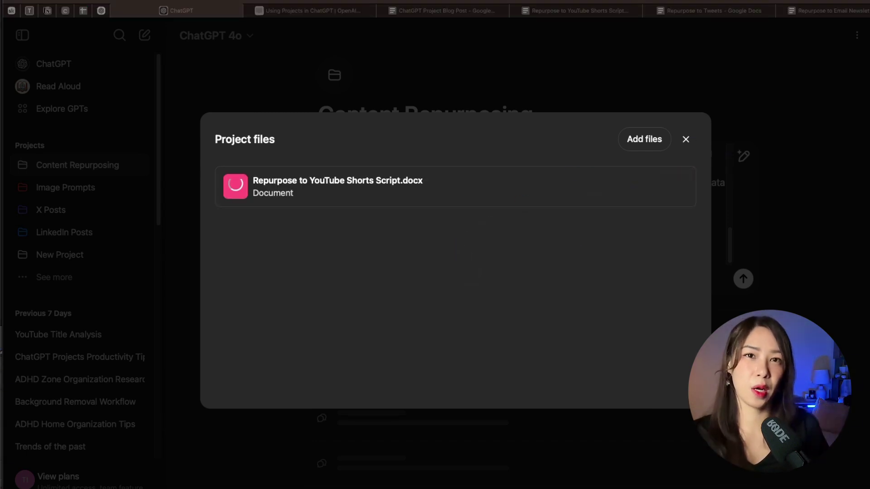
{"action": "left_click_drag", "start_coordinate": [692, 138], "coordinate": [322, 226]}
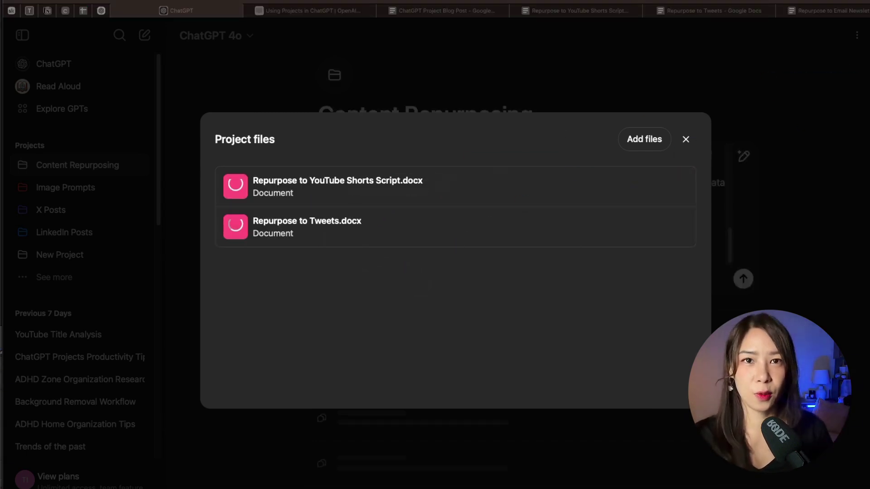
{"action": "left_click_drag", "start_coordinate": [657, 136], "coordinate": [457, 247]}
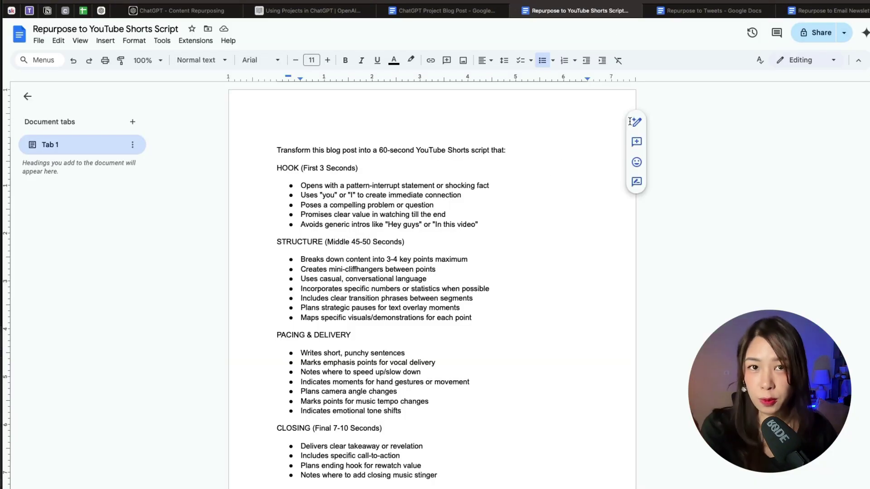
Review the instructions in the Repurpose to Tweets and Repurpose to Email Newsletter documents in Google Docs
{"action": "left_click", "coordinate": [710, 14]}
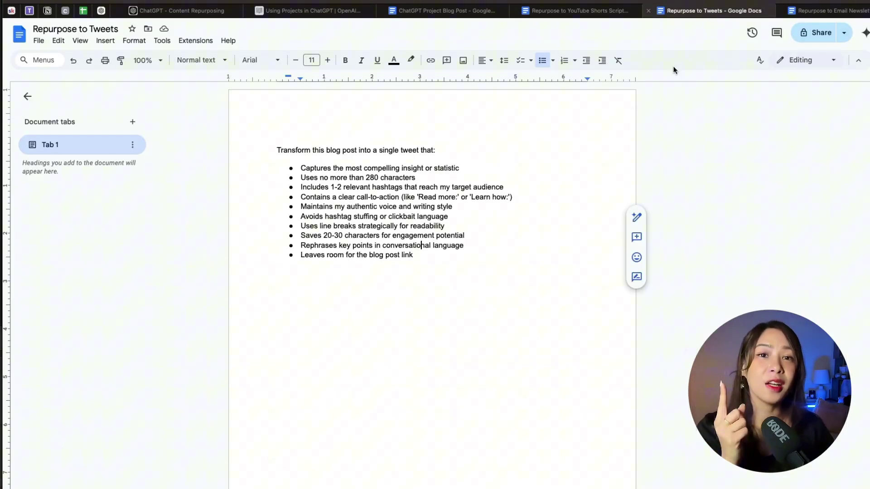
{"action": "left_click", "coordinate": [816, 14]}
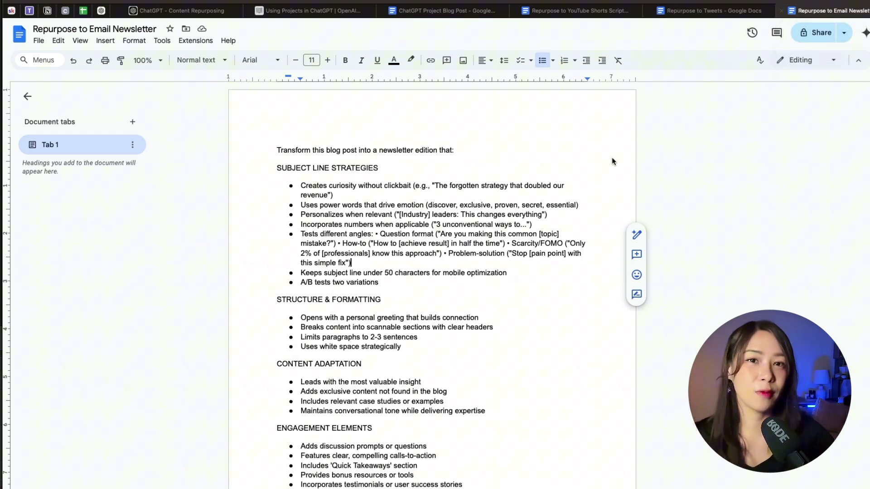
{"action": "left_click", "coordinate": [572, 158]}
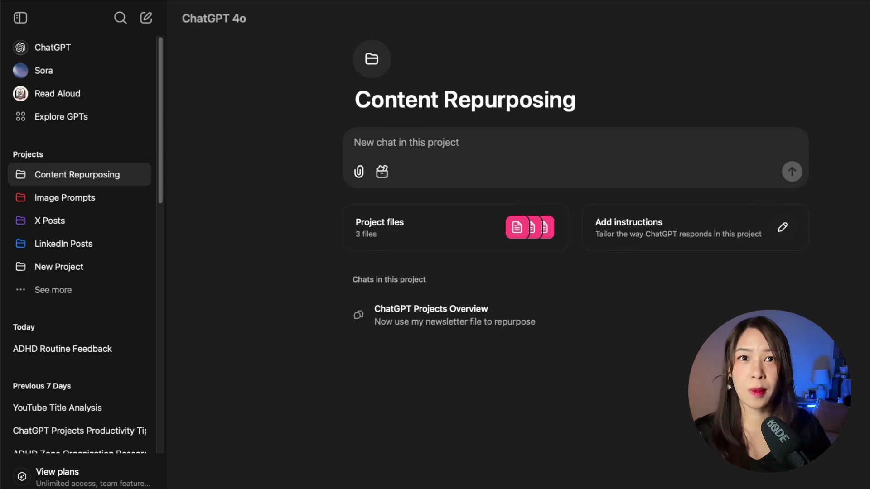
{"action": "left_click", "coordinate": [724, 236]}
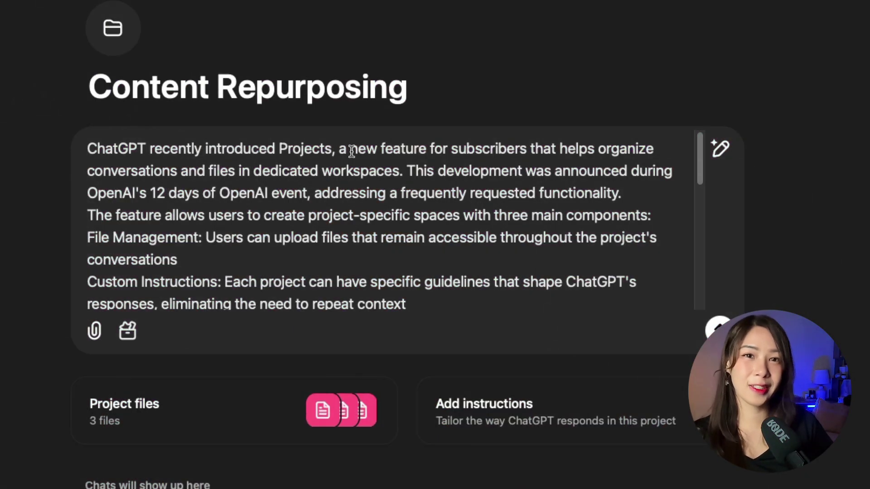
Add a request above the pasted blog text to use the YouTube short script file to repurpose it, send it, and review the script
{"action": "key", "text": "super+Up"}
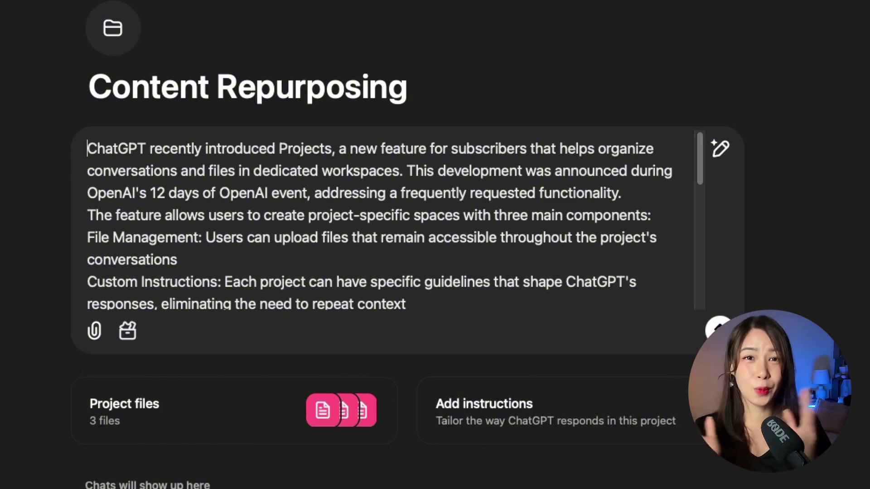
{"action": "left_click", "coordinate": [335, 148]}
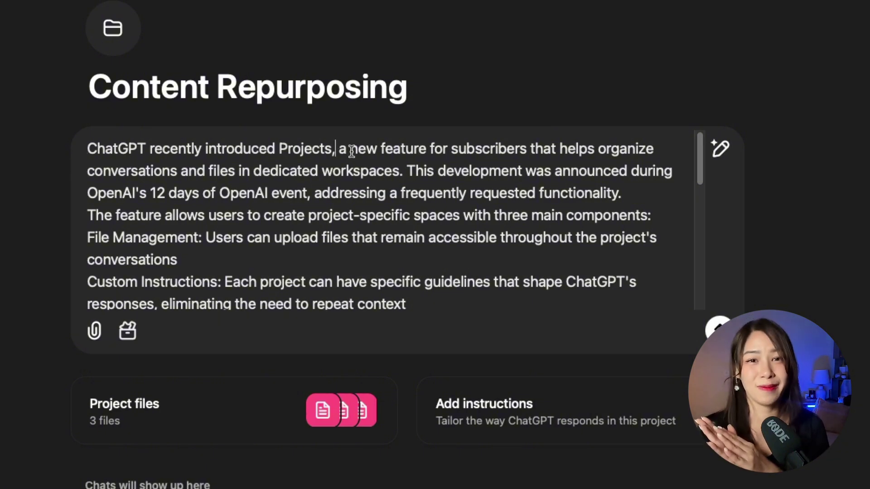
{"action": "key", "text": "super+Up"}
{"action": "key", "text": "Return"}
{"action": "key", "text": "Return"}
{"action": "key", "text": "Up"}
{"action": "key", "text": "Up"}
{"action": "type", "text": "Us"}
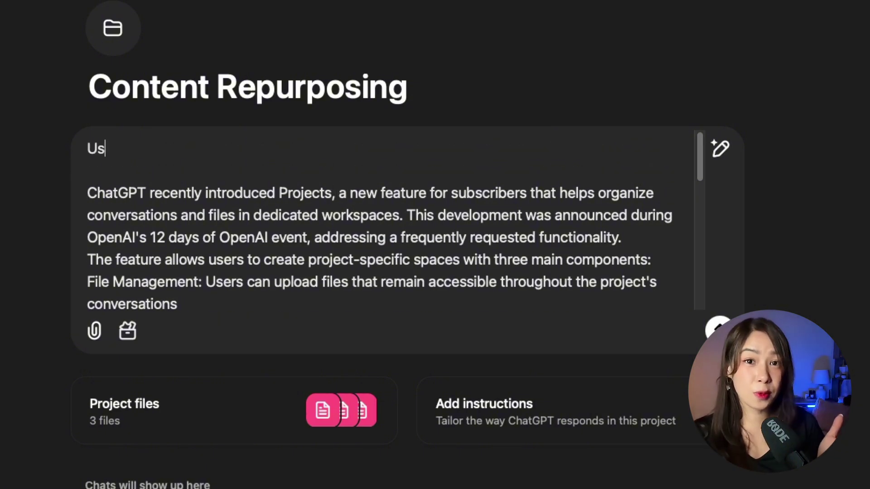
{"action": "type", "text": "e my YouTube short script file t"}
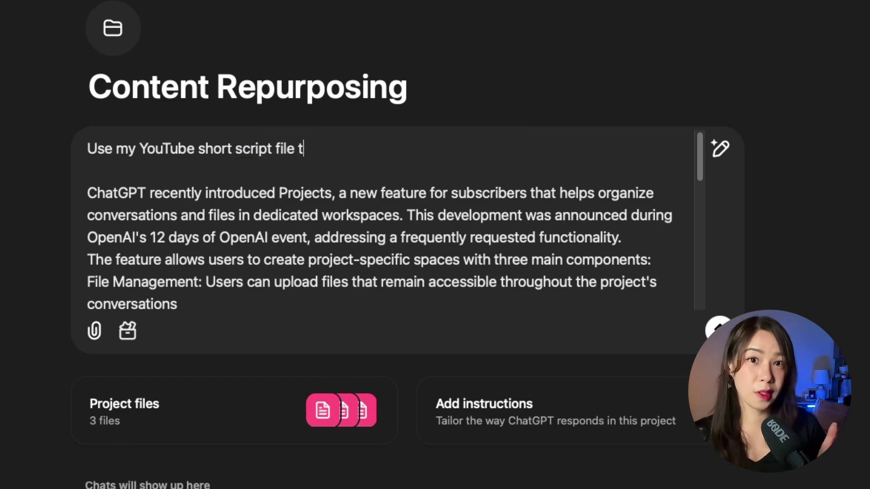
{"action": "type", "text": "o repurpose this c"}
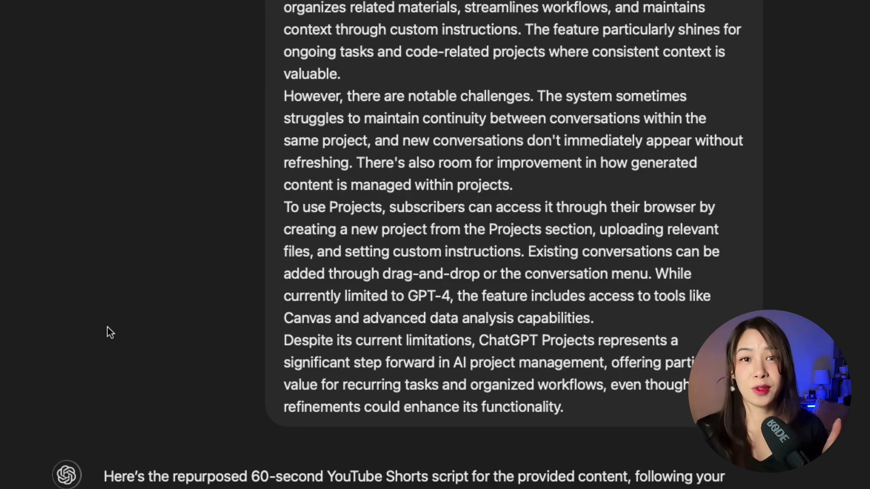
{"action": "scroll", "coordinate": [679, 328], "scroll_direction": "down", "scroll_amount": 8}
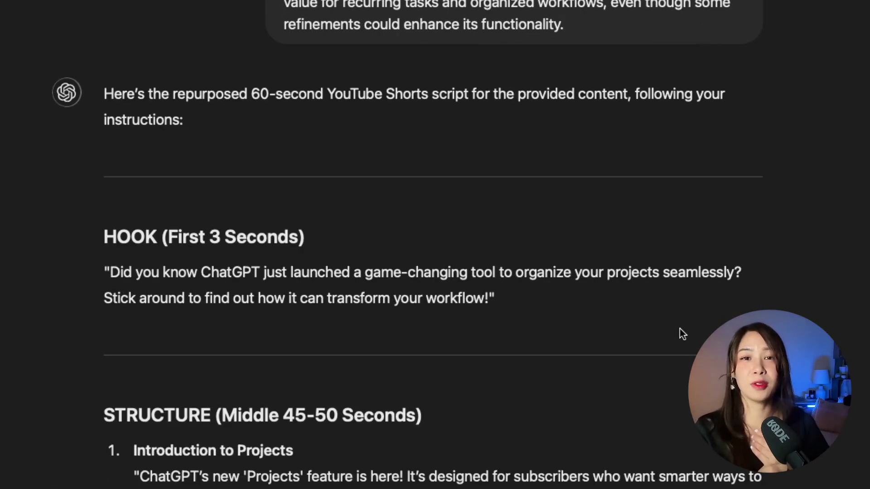
Send the follow-up prompt "Now use my newsletter file to repurpose" in the same chat and review the generated newsletter
{"action": "type", "text": "Now use my newslet"}
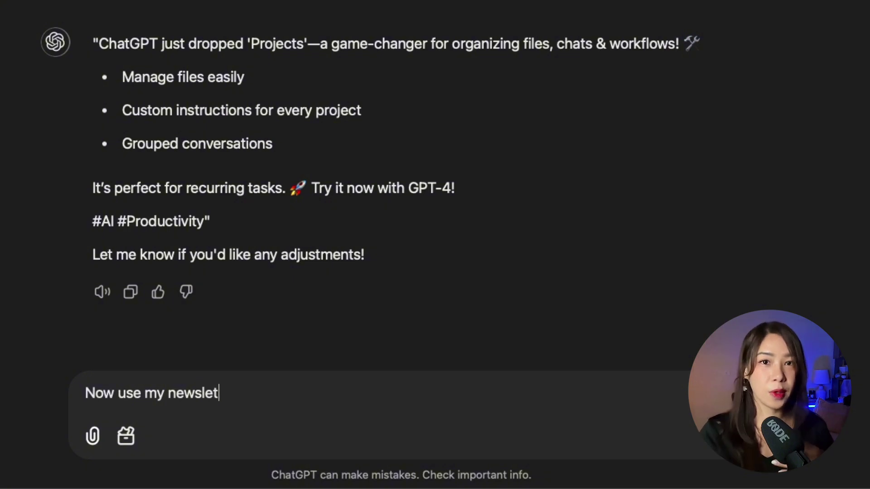
{"action": "type", "text": "ter file to repurpose"}
{"action": "key", "text": "Return"}
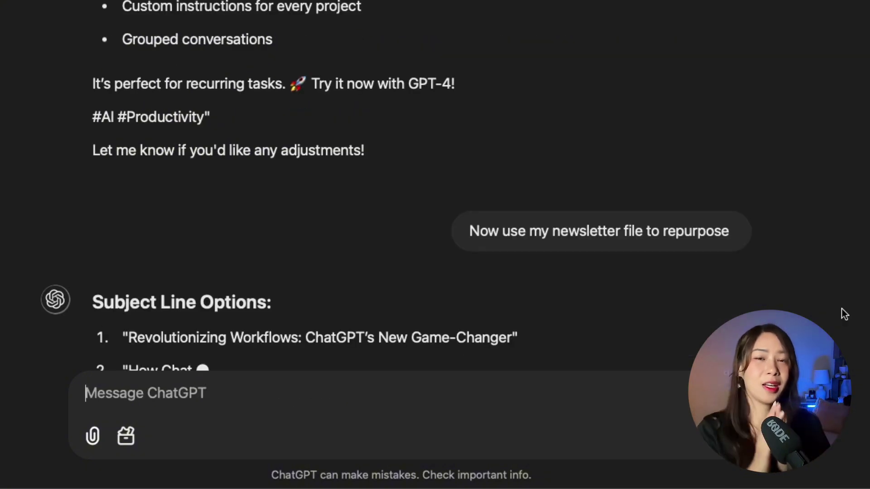
{"action": "scroll", "coordinate": [841, 313], "scroll_direction": "down", "scroll_amount": 5}
{"action": "scroll", "coordinate": [844, 314], "scroll_direction": "down", "scroll_amount": 5}
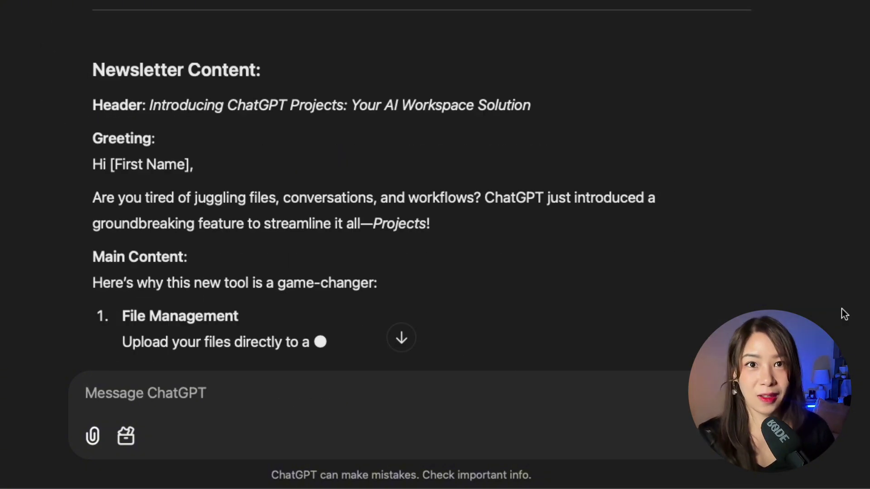